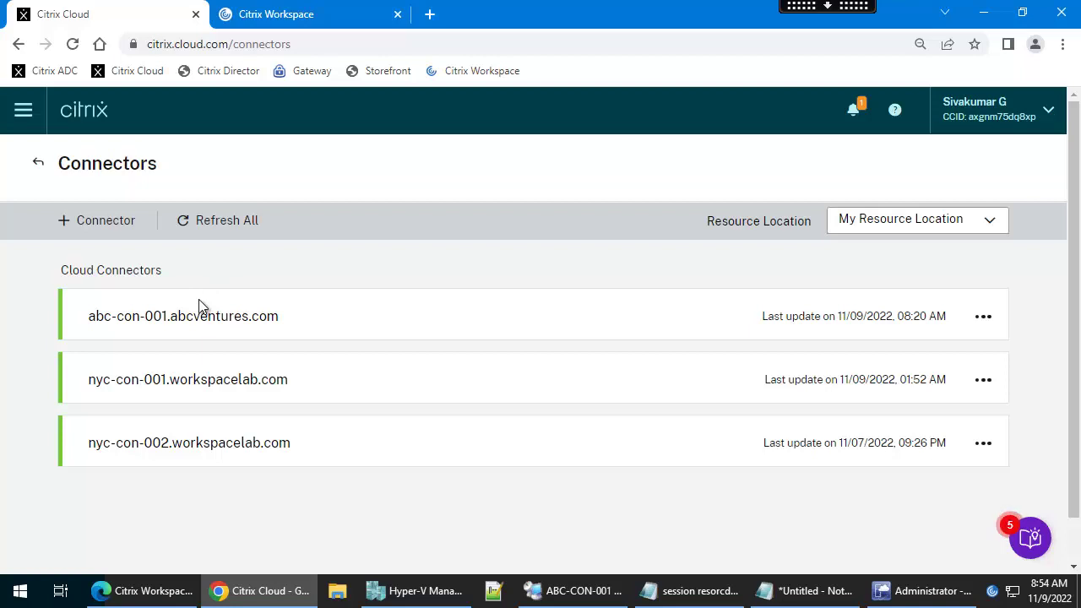
Sign in to Citrix Workspace with the workspacelab user's name and password.
left_click(316, 16)
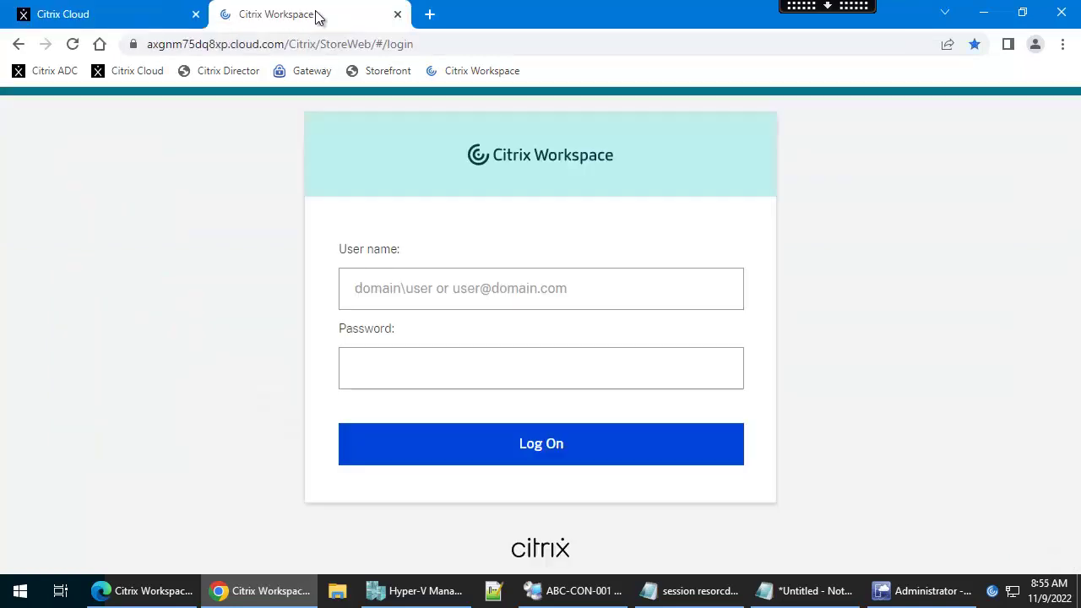
left_click(387, 294)
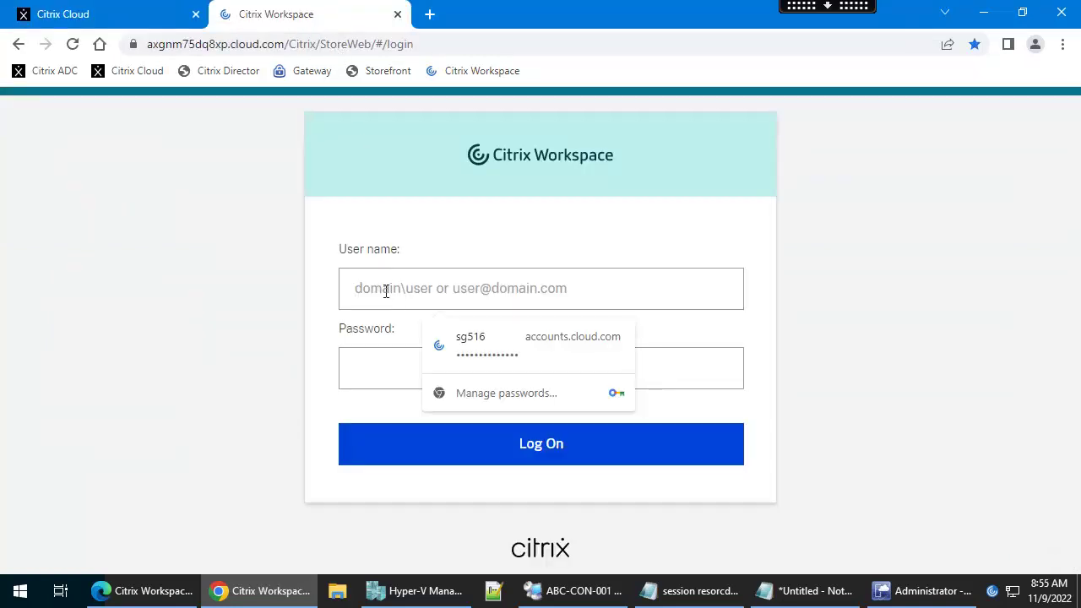
type("wor")
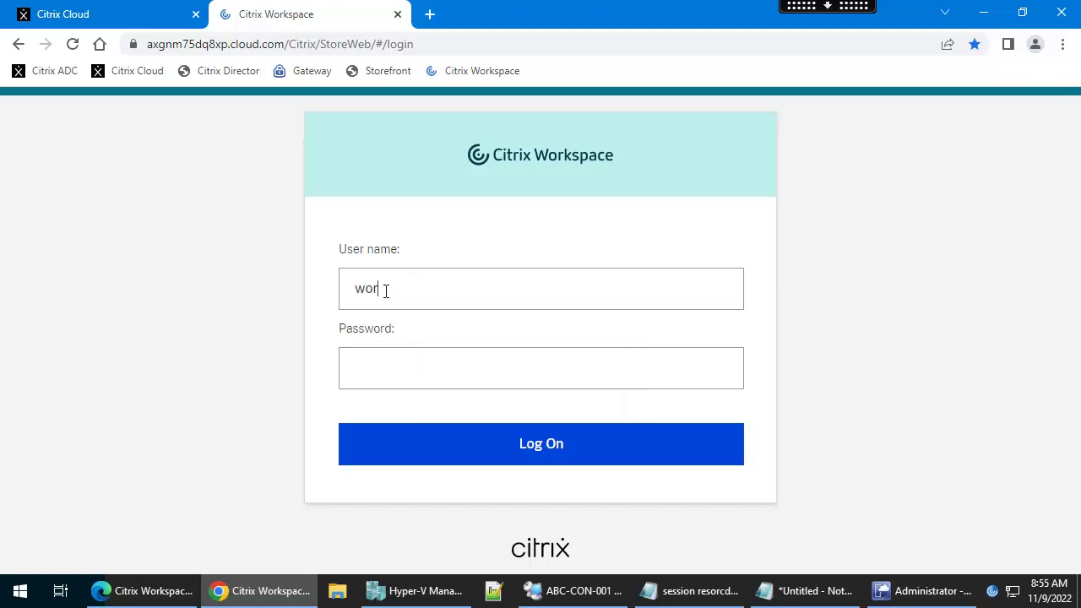
type("kspace")
type("l")
type("ab\\")
type("hr")
type("1")
type("•")
type("•••••••")
type("•")
key("Return")
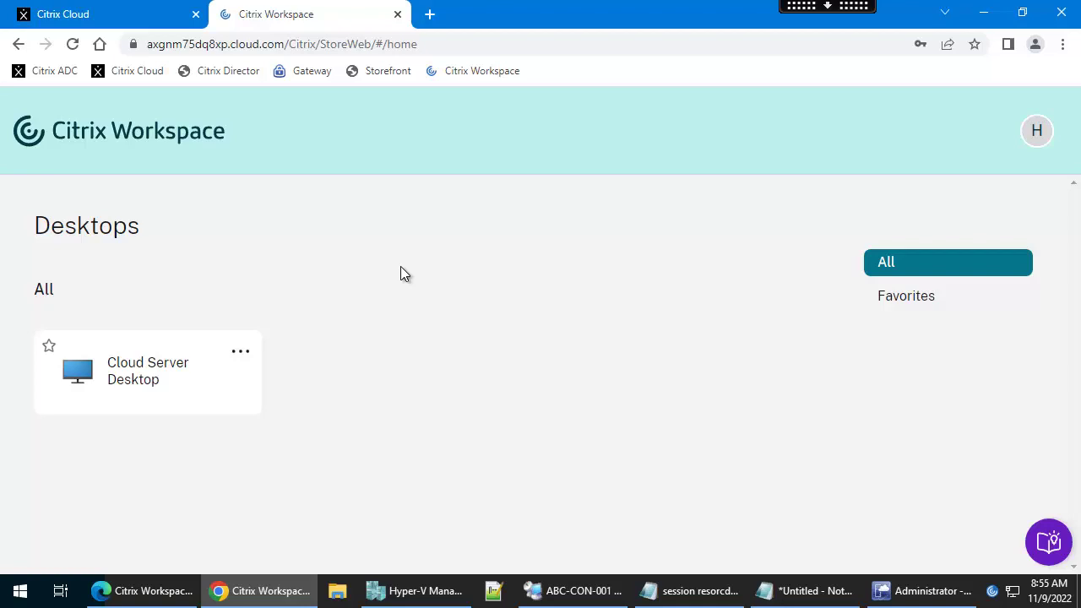
Log out of Citrix Workspace and return to the Citrix Cloud Connectors page.
left_click(1038, 135)
left_click(922, 244)
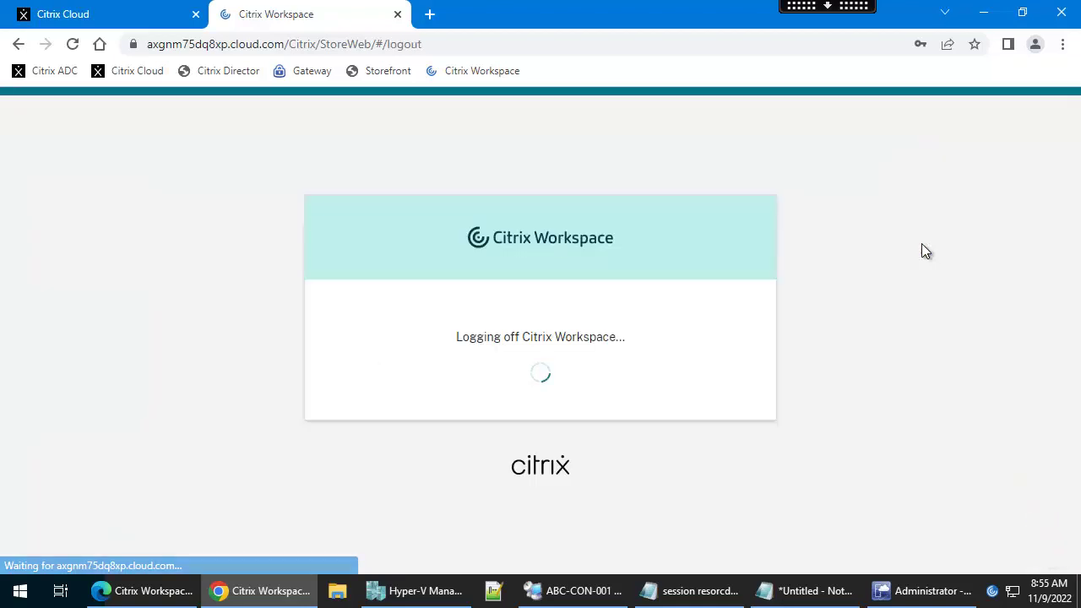
left_click(100, 10)
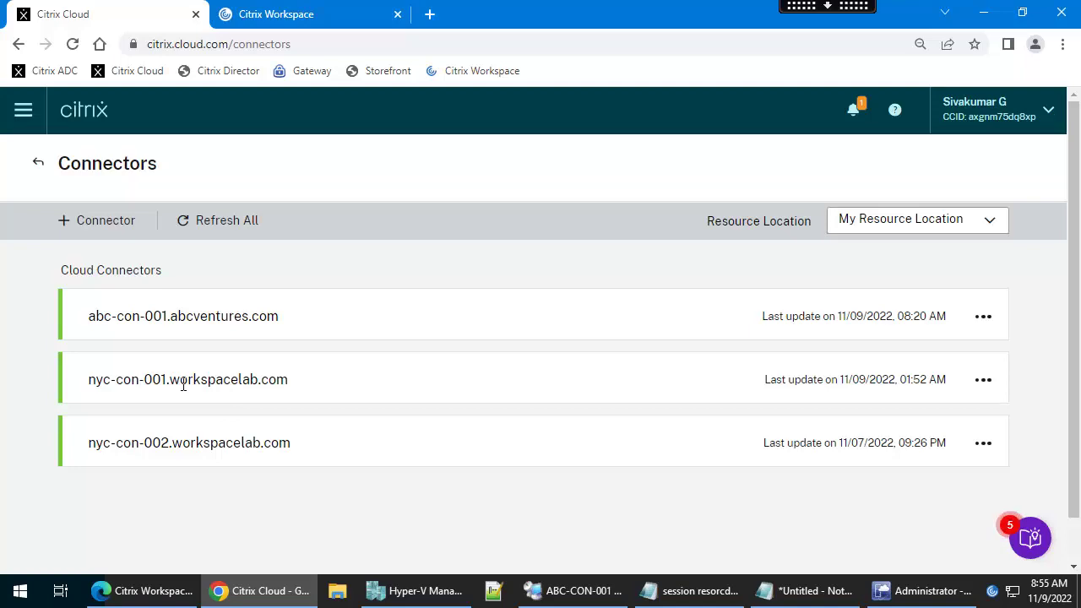
Power off NYC-CON-002, then NYC-CON-001, in Hyper-V Manager, leaving ABC-CON-001 running.
left_click(420, 596)
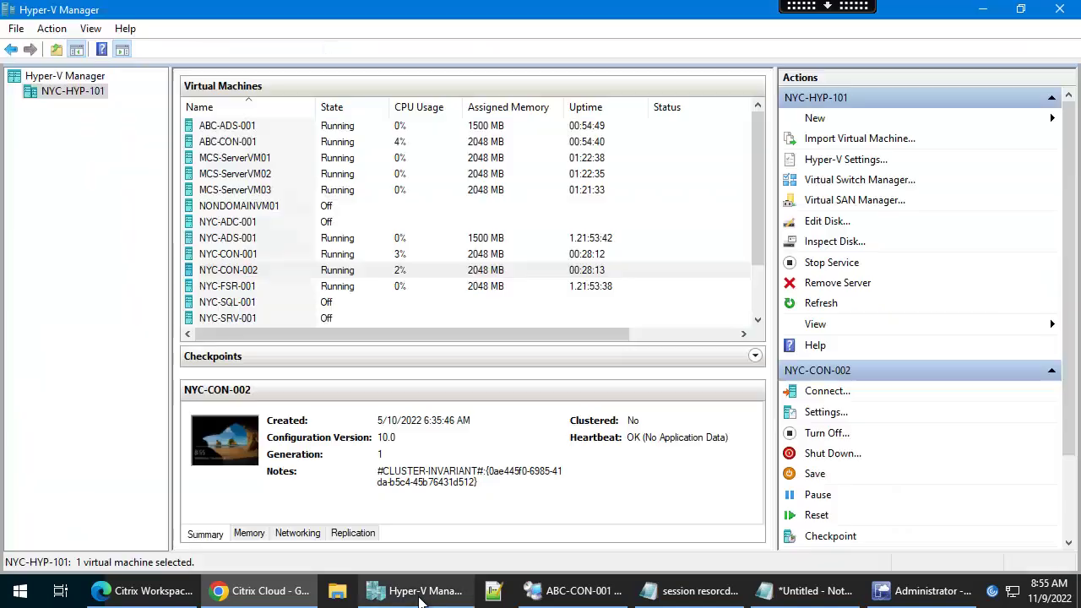
right_click(252, 278)
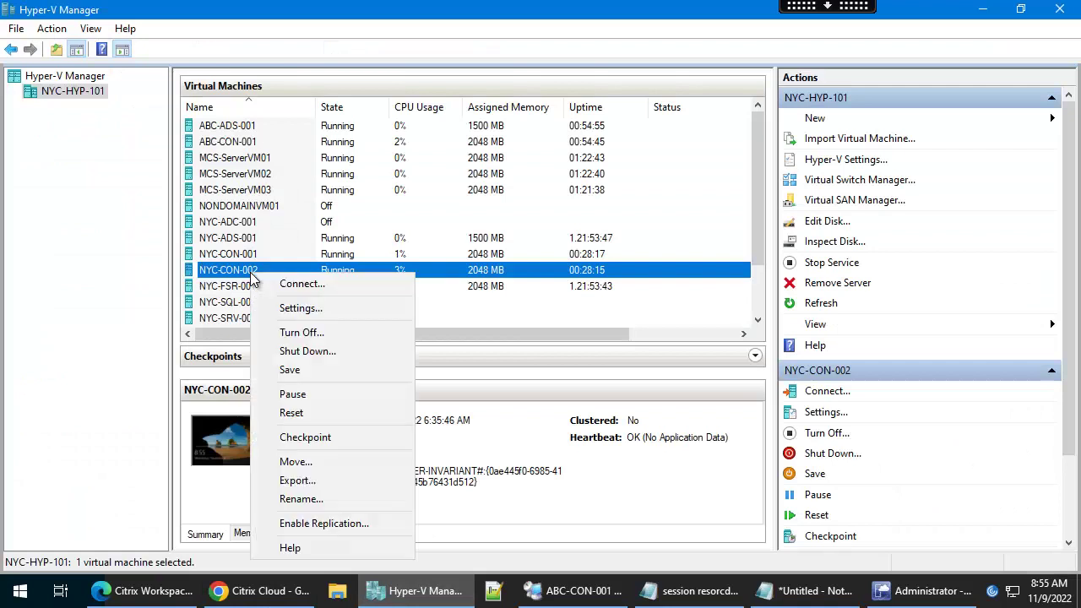
left_click(301, 333)
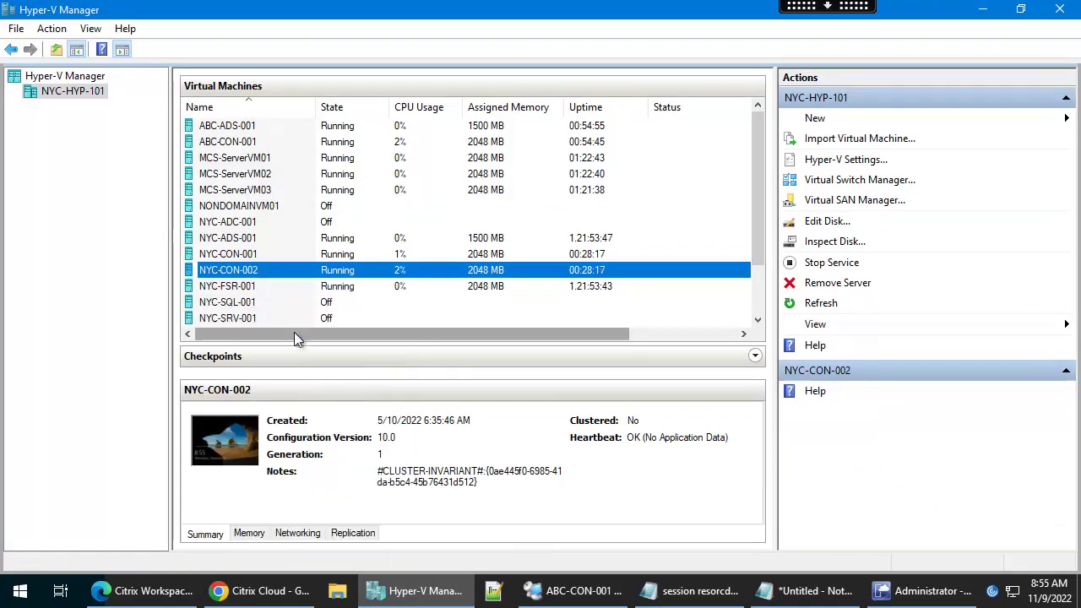
left_click(234, 253)
right_click(234, 254)
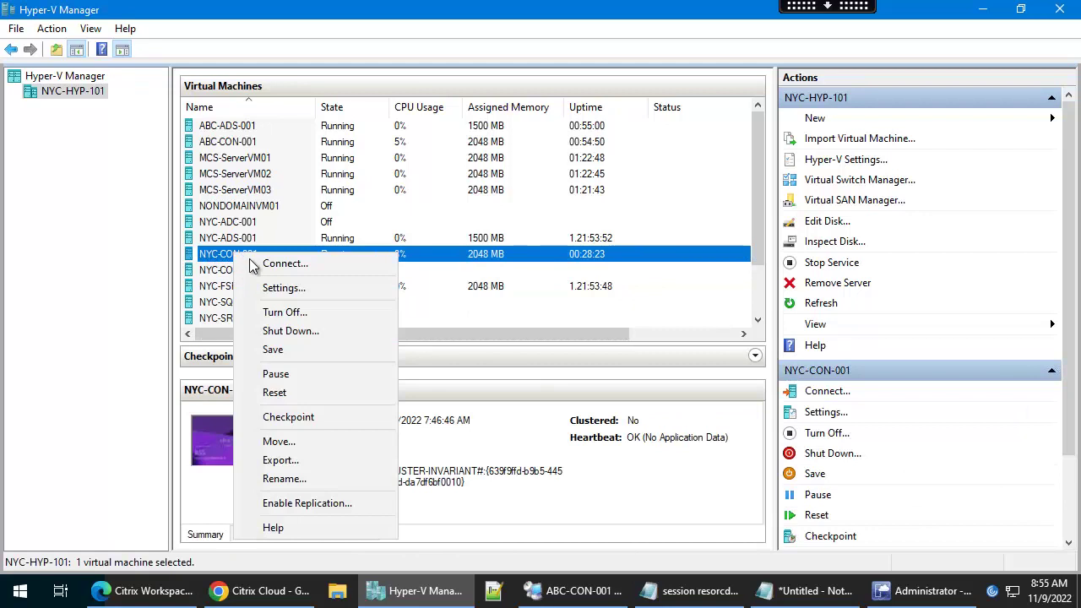
left_click(289, 312)
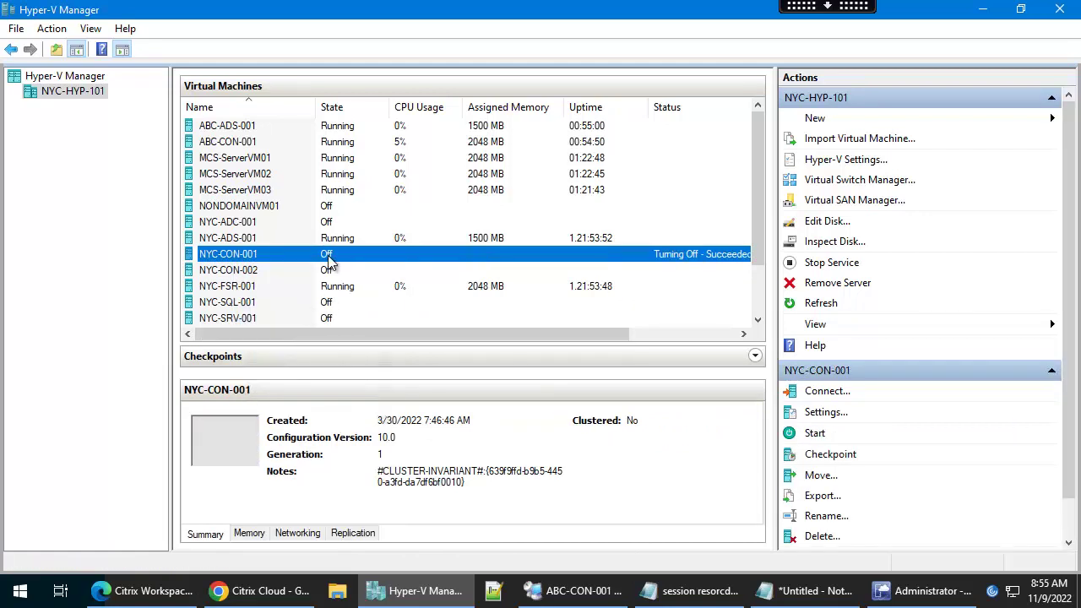
Reload the Citrix Cloud Connectors page until nyc-con-001 and nyc-con-002 show red.
left_click(266, 596)
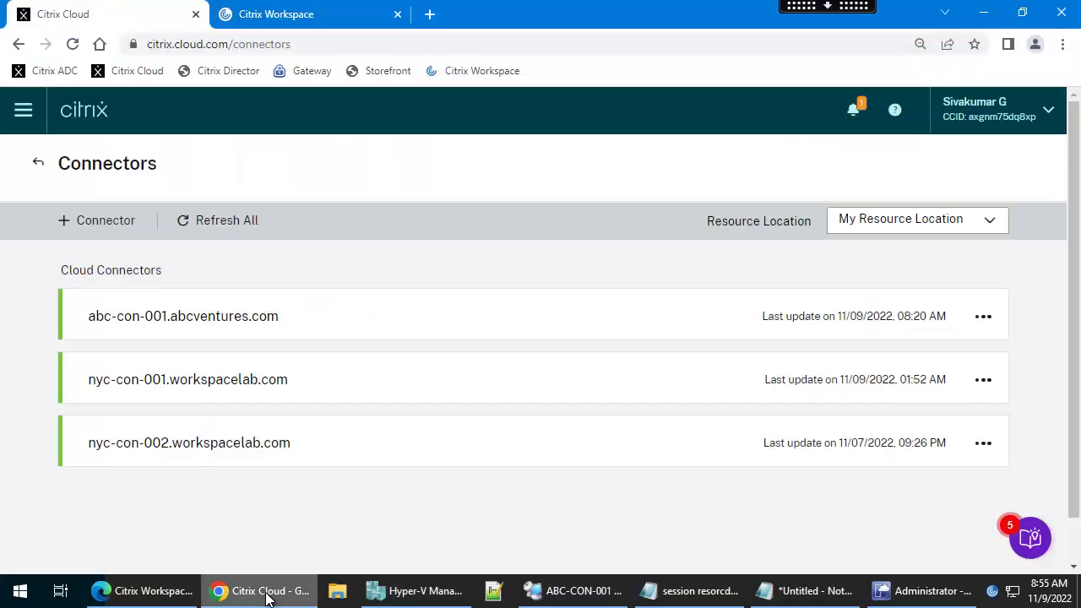
left_click(75, 48)
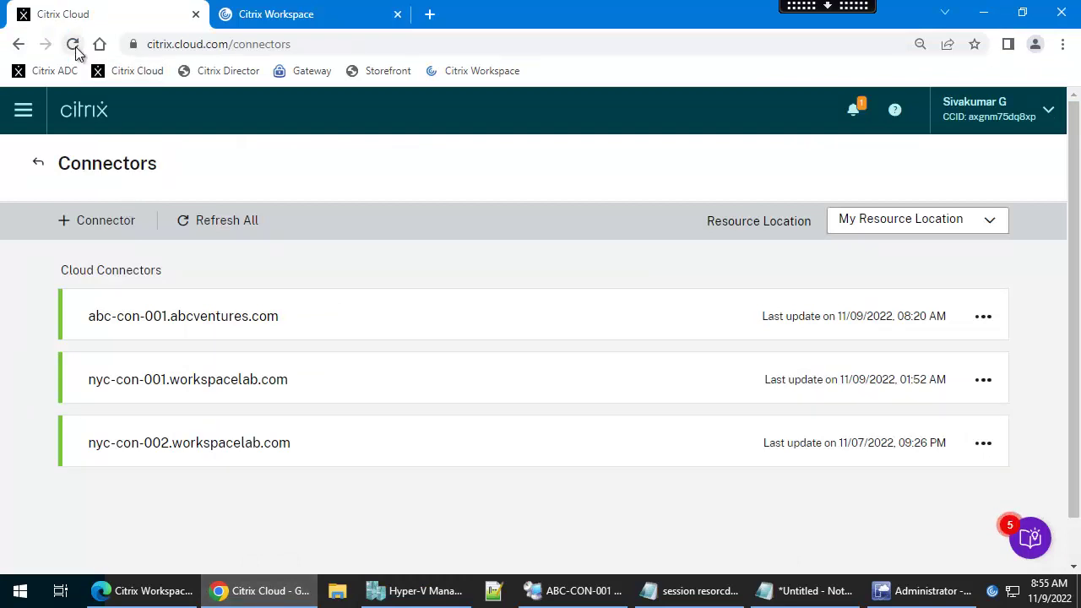
left_click(74, 48)
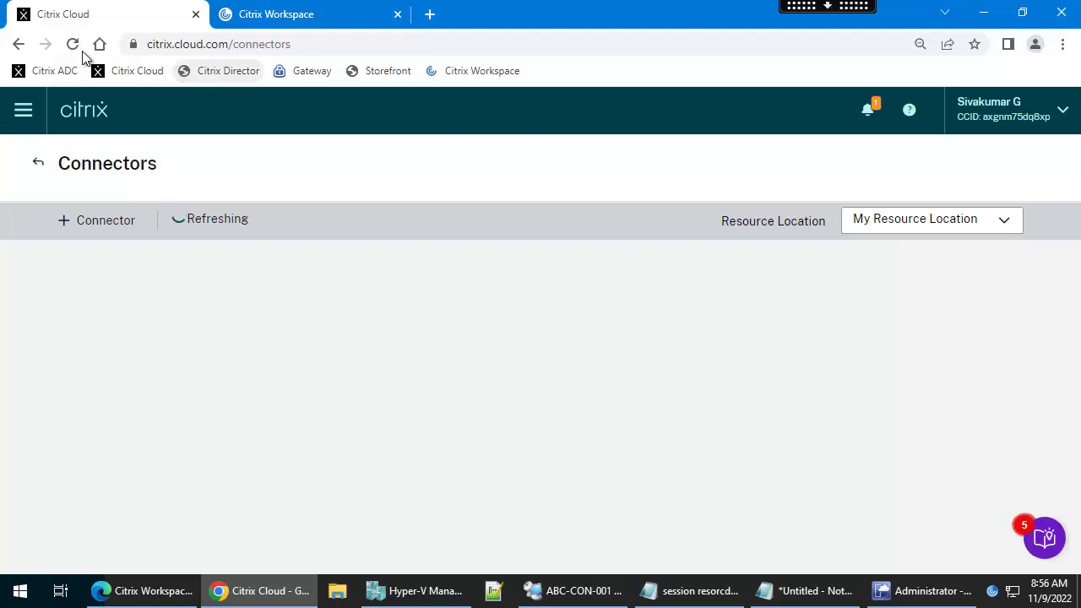
left_click(73, 46)
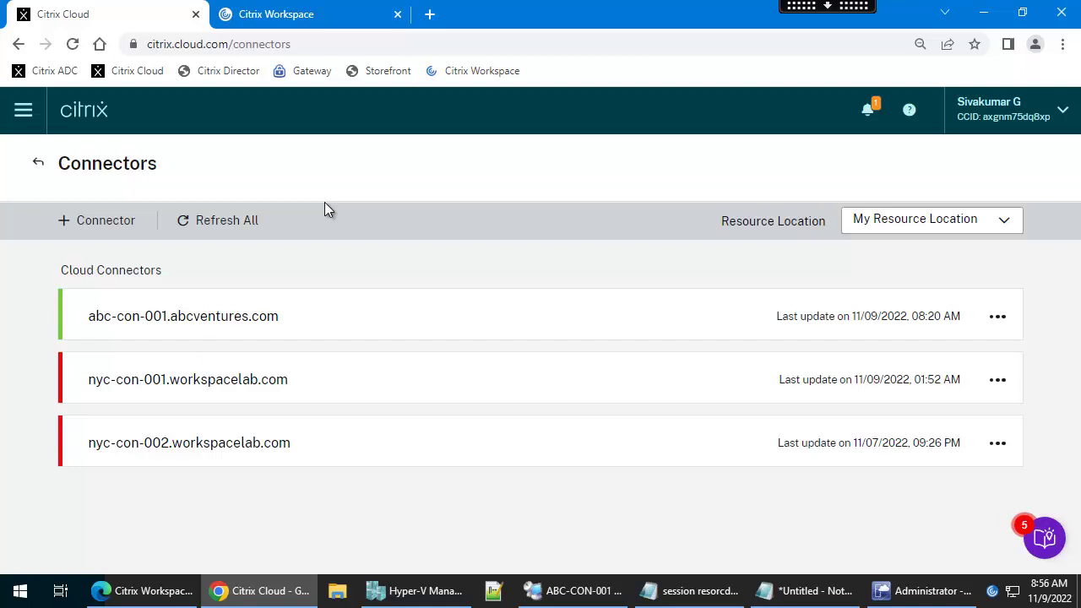
Retry the Workspace sign-in with the workspacelab user's credentials, which returns an incorrect-credentials error.
left_click(340, 16)
left_click(539, 396)
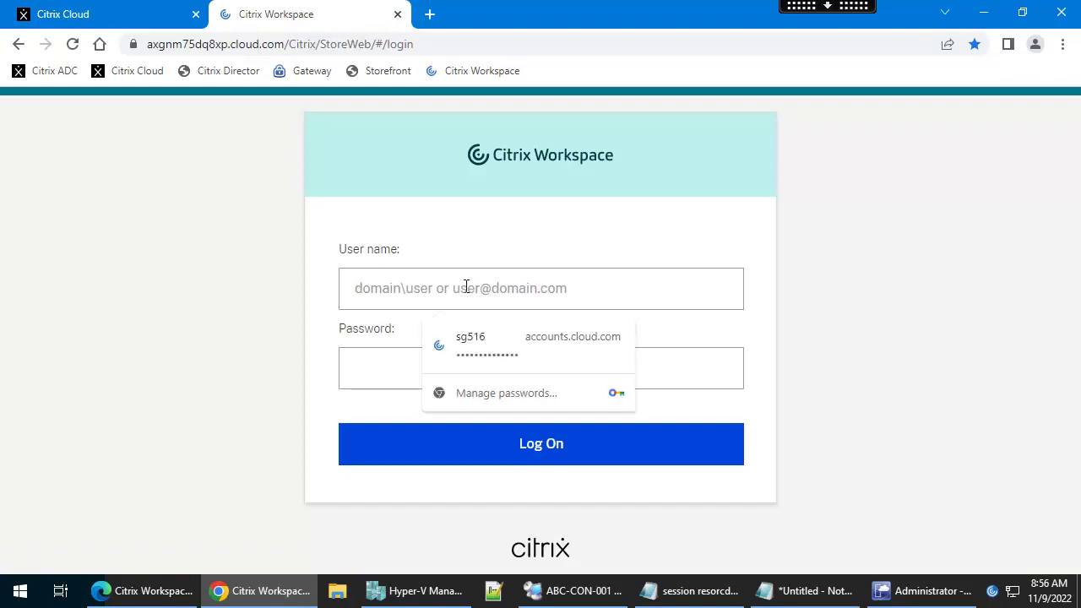
type("works")
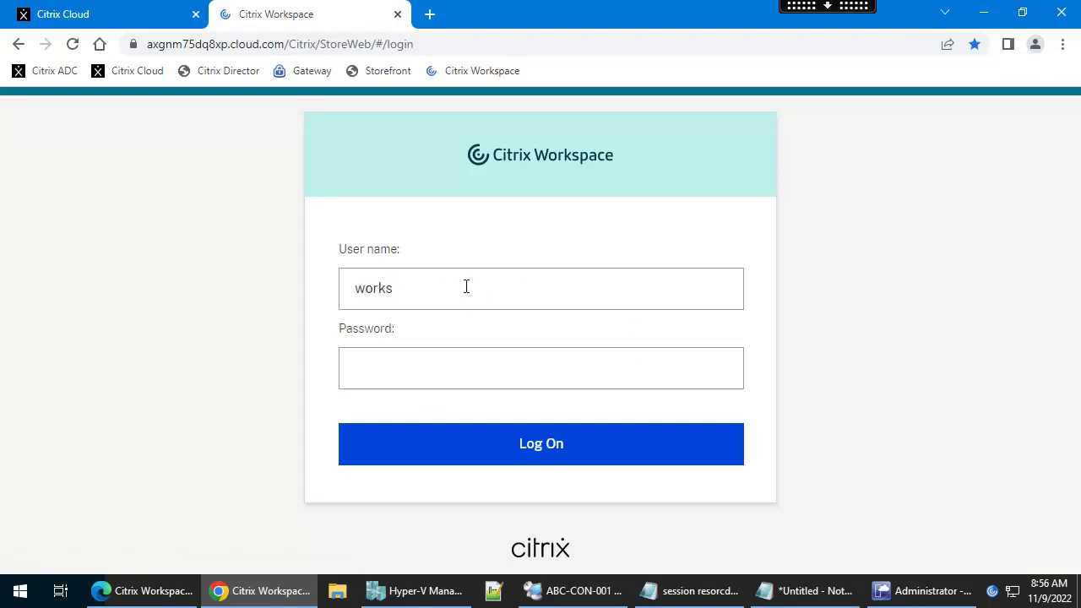
type("pacelab")
type("\\hr1")
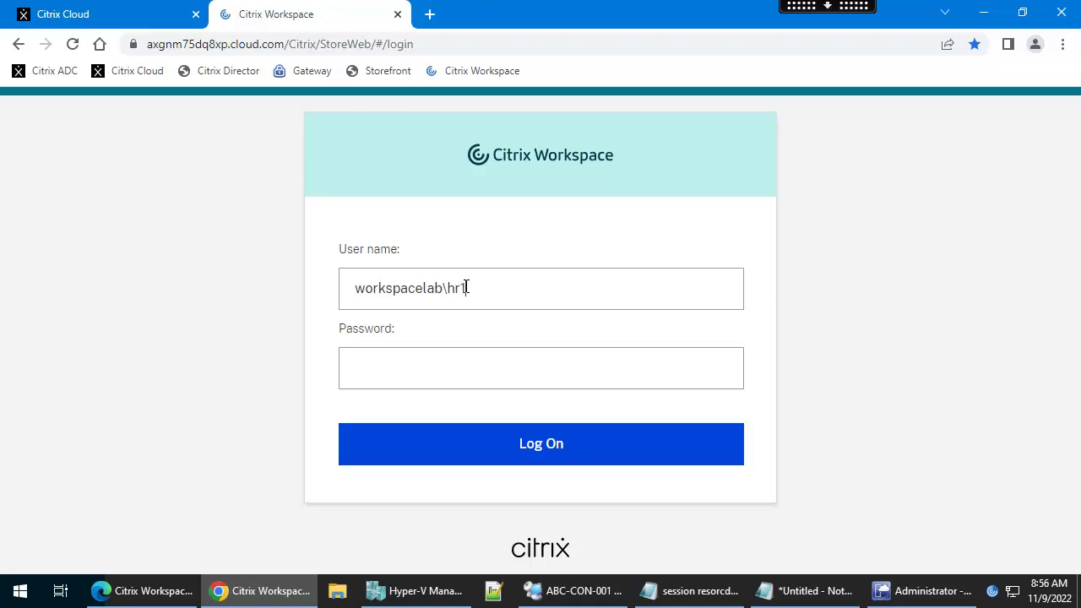
key("Tab")
type("P")
type("ssword")
key("Return")
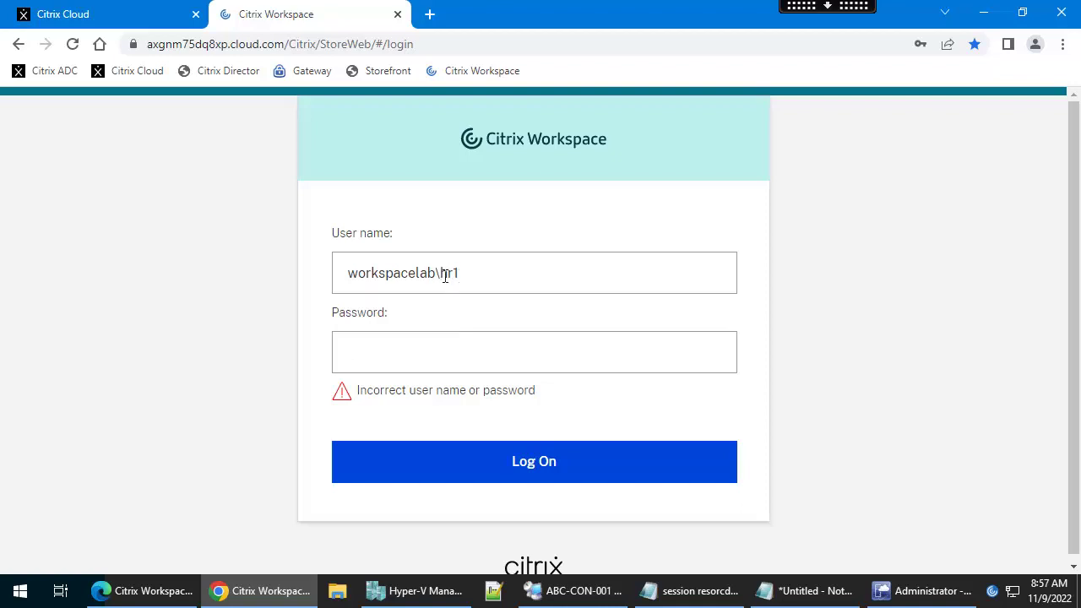
Sign in to Citrix Workspace with the abcventures user's name and password instead.
left_click_drag(463, 275, 341, 276)
key("BackSpace")
type("ab")
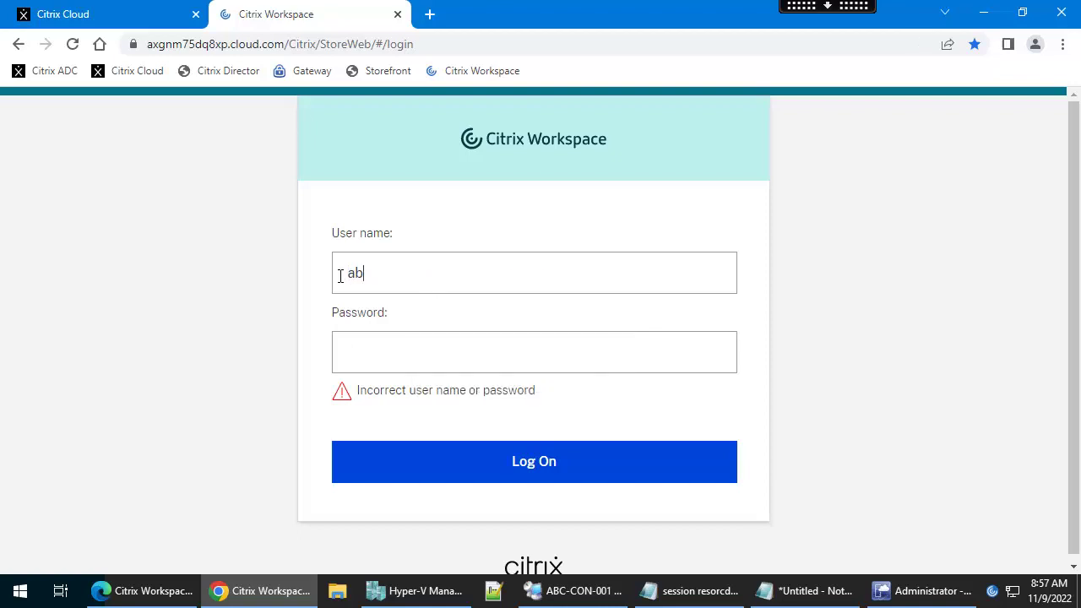
type("cvendu")
key("BackSpace")
key("BackSpace")
type("tures")
type("\\h")
type("r5")
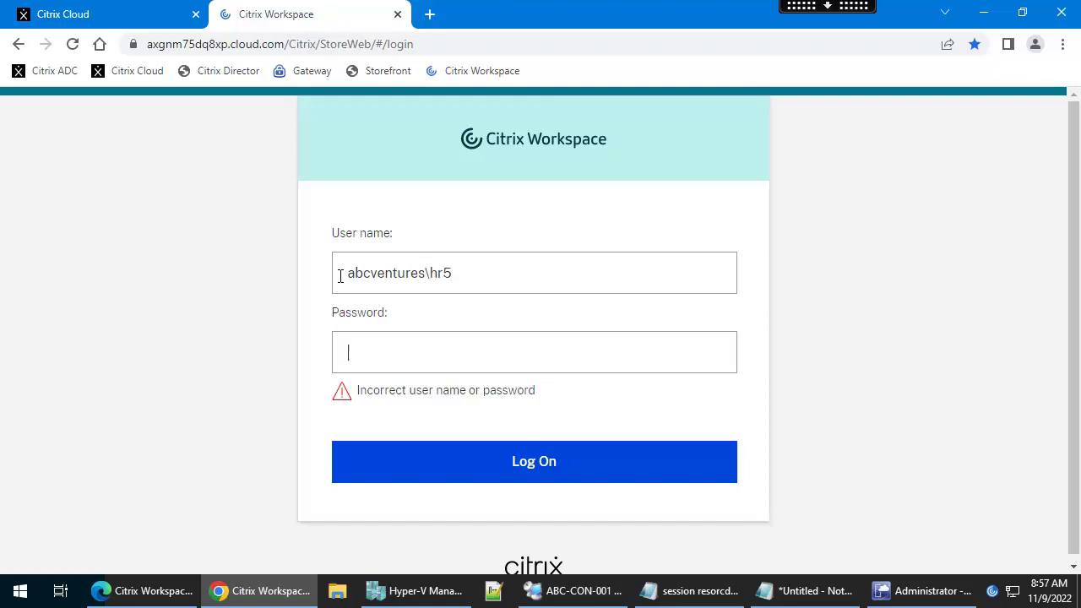
type("•••••")
type("••••")
key("Return")
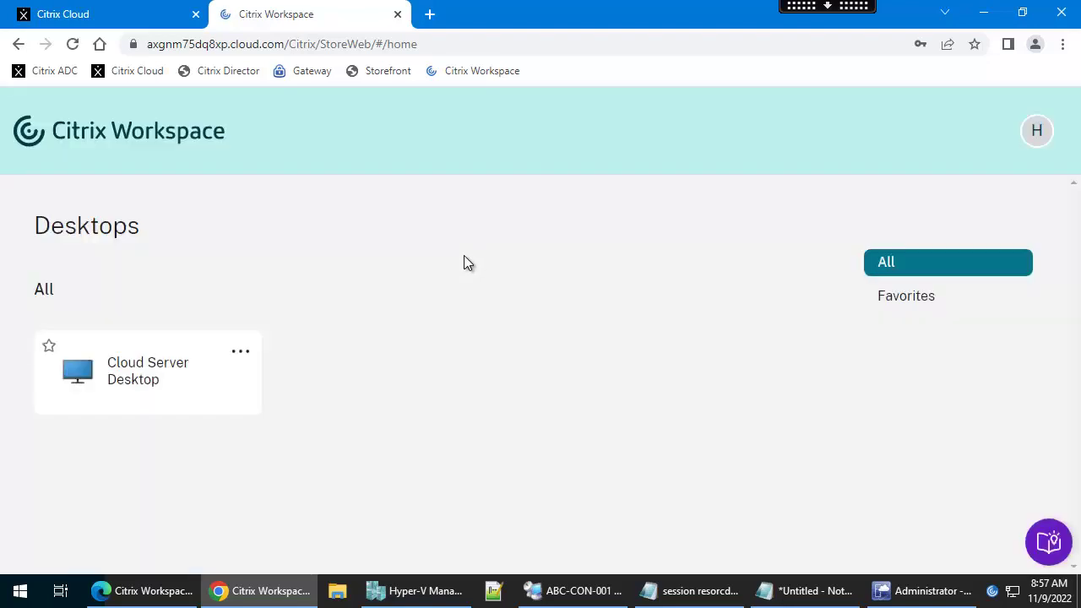
Check the Citrix Cloud connectors, glance at the Workspace desktops, then return to Connectors.
left_click(140, 15)
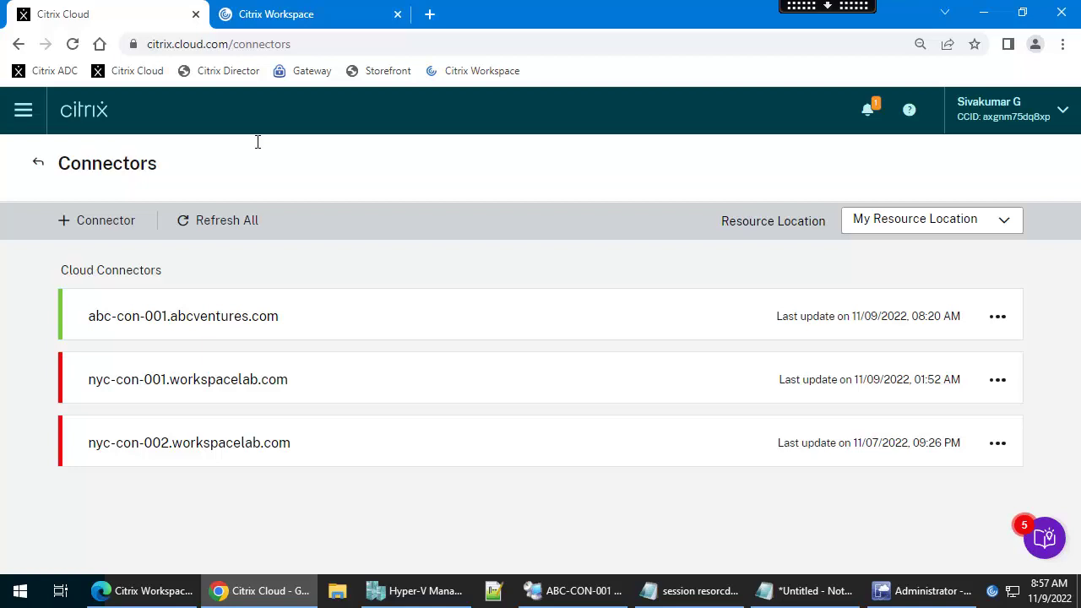
left_click(323, 9)
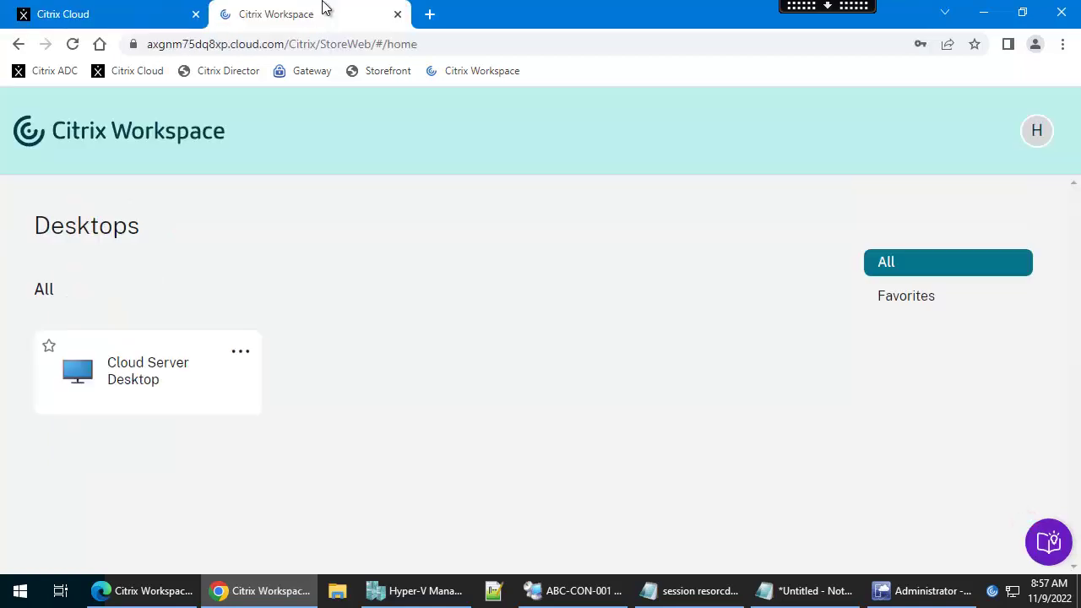
left_click(152, 8)
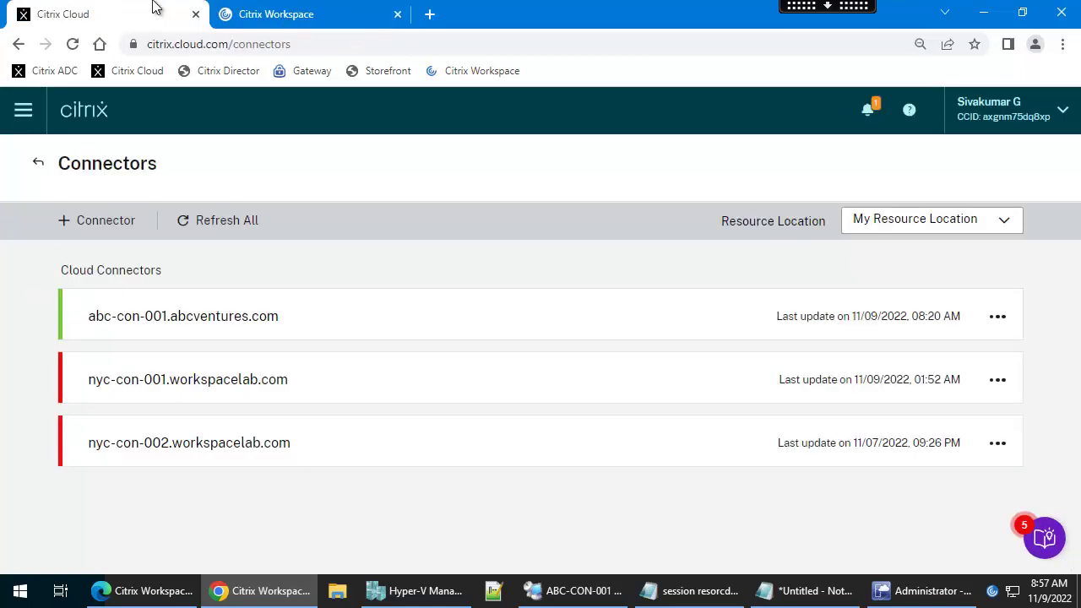
Start the NYC-CON-001 and NYC-CON-002 virtual machines in Hyper-V Manager.
left_click(418, 590)
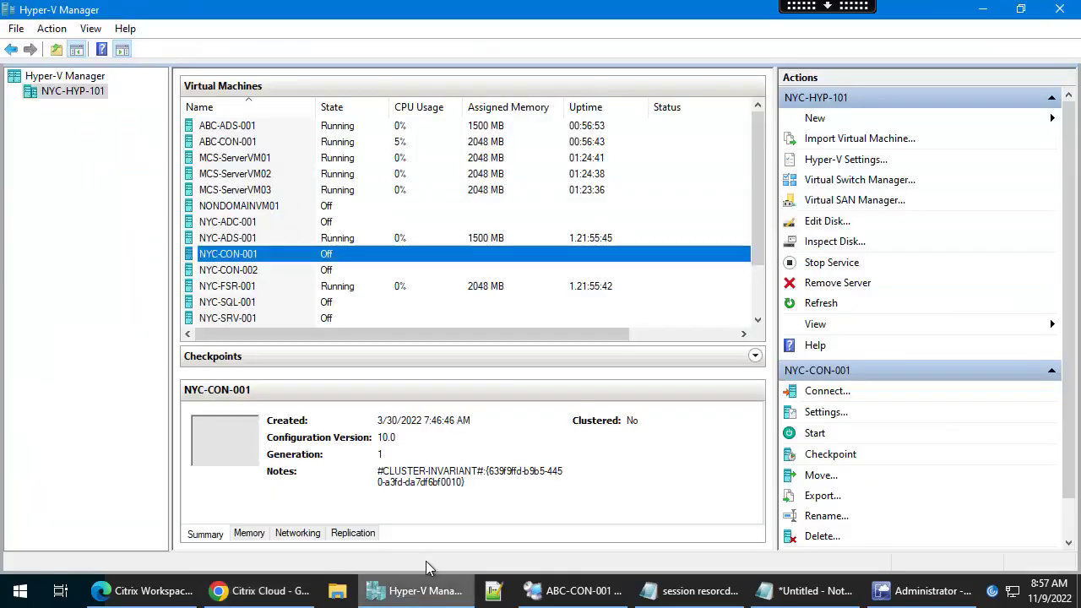
double_click(248, 253)
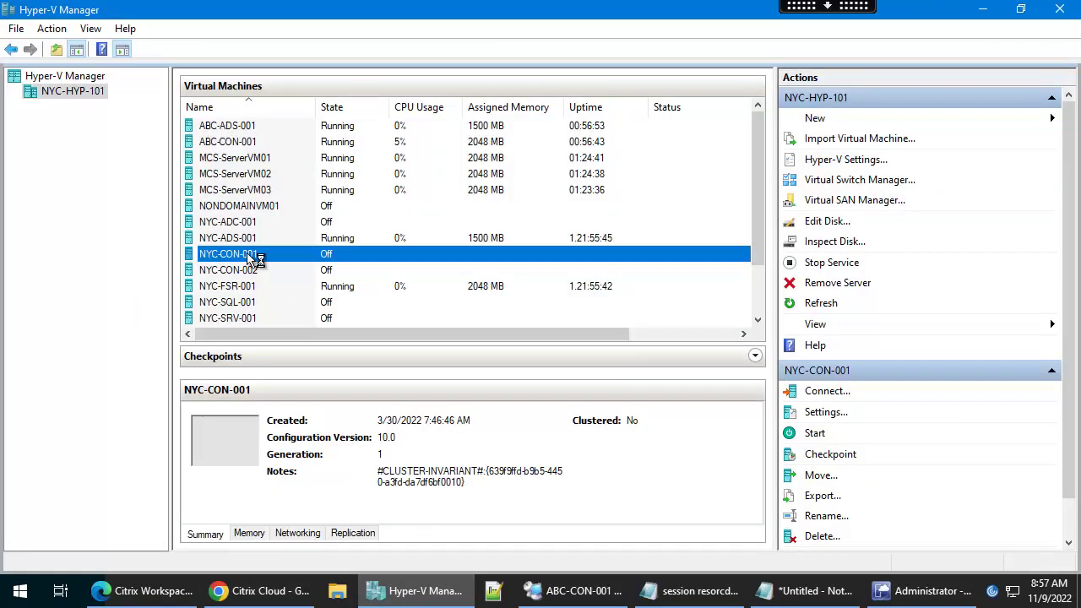
right_click(251, 254)
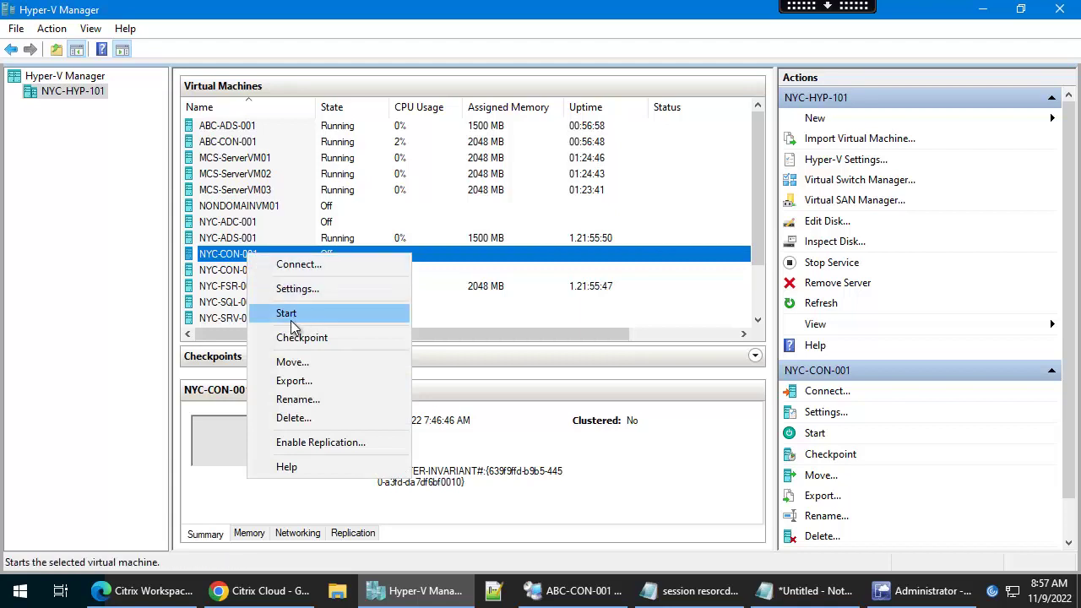
left_click(291, 321)
left_click(242, 272)
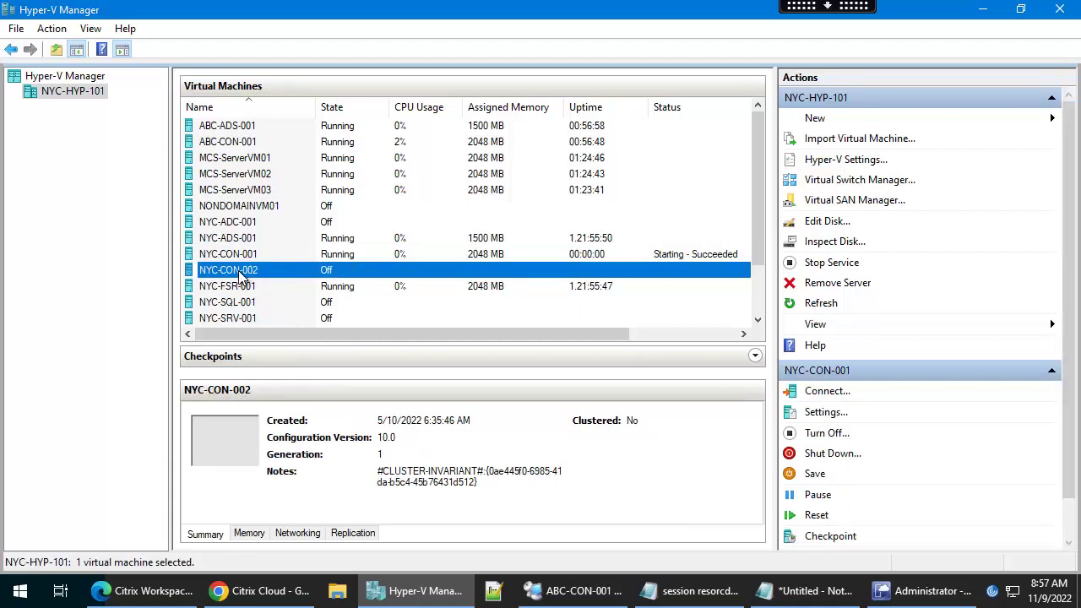
right_click(242, 277)
left_click(294, 332)
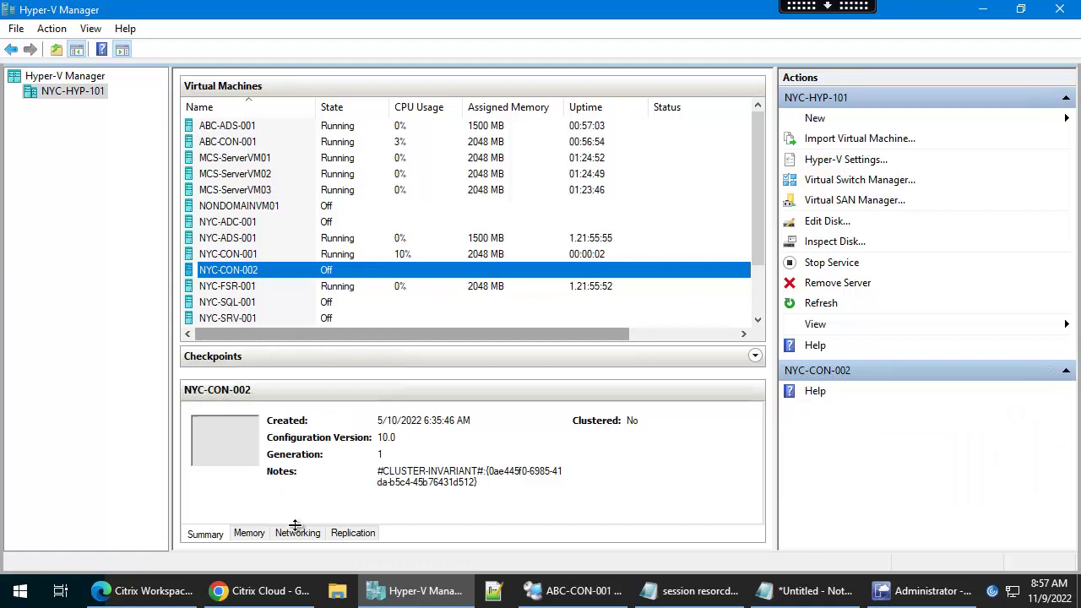
Log out of Citrix Workspace from the H avatar menu, then return to the Connectors page.
left_click(259, 591)
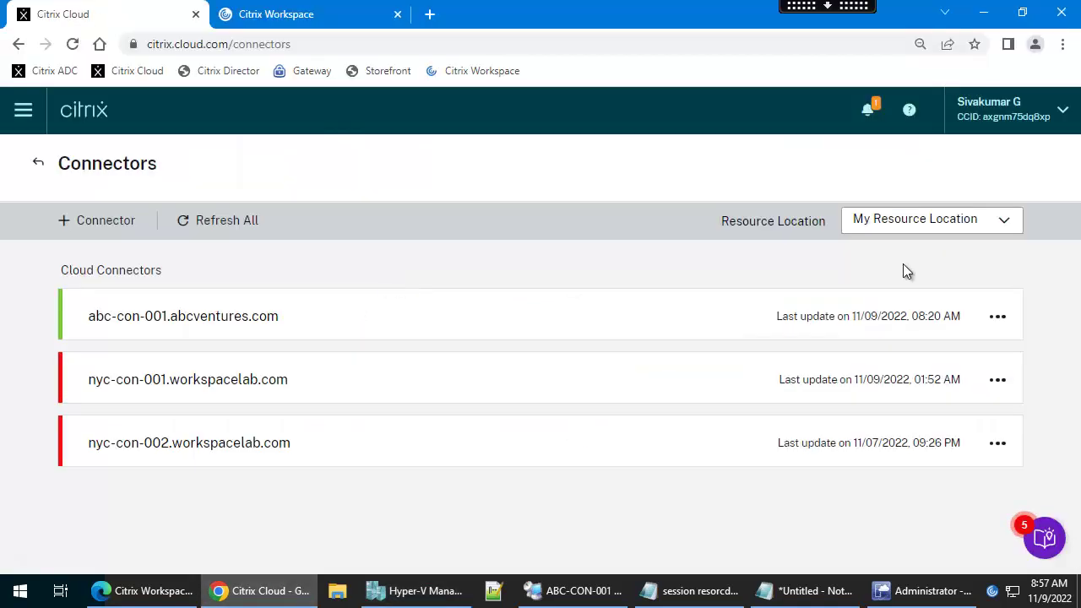
left_click(314, 8)
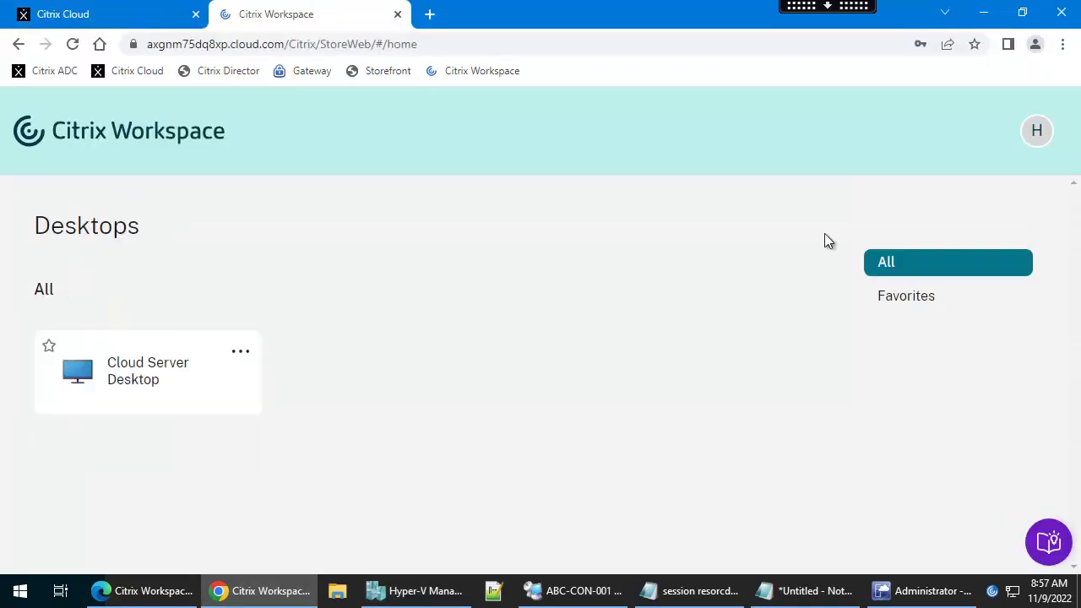
left_click(1038, 135)
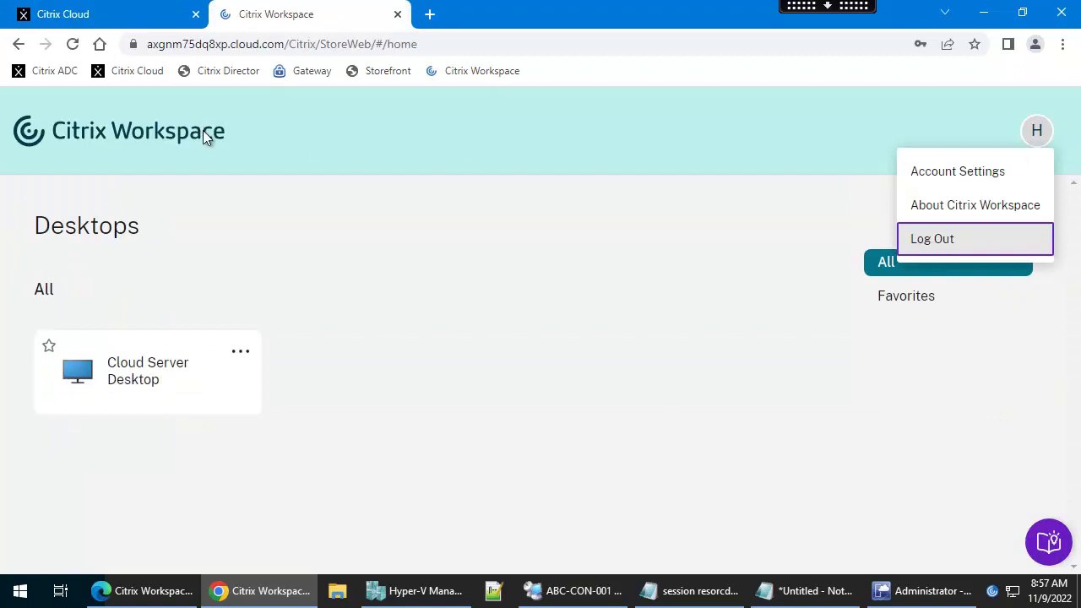
key("Return")
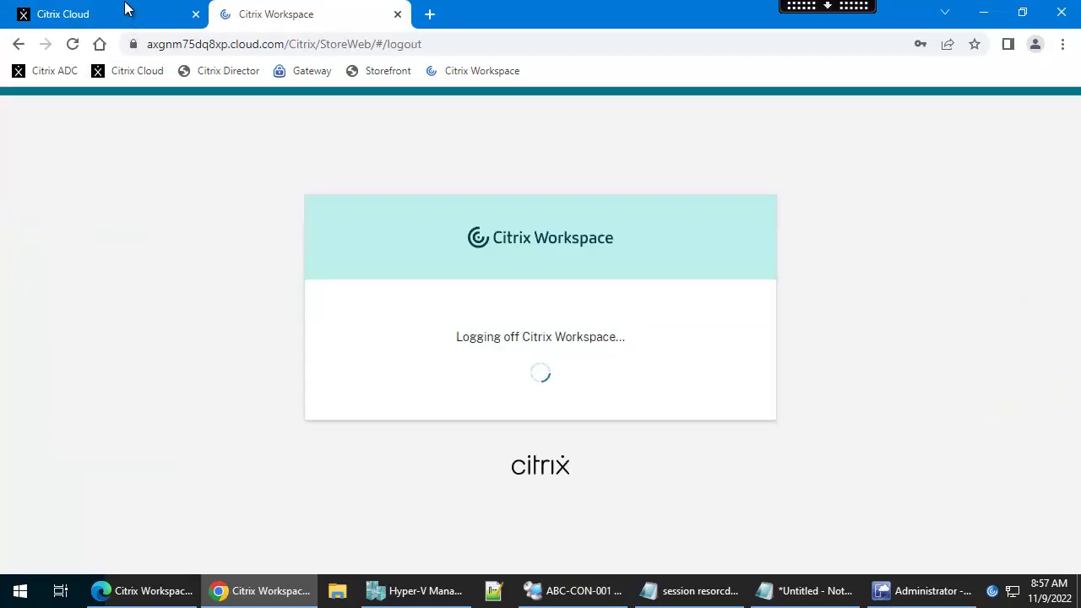
left_click(117, 10)
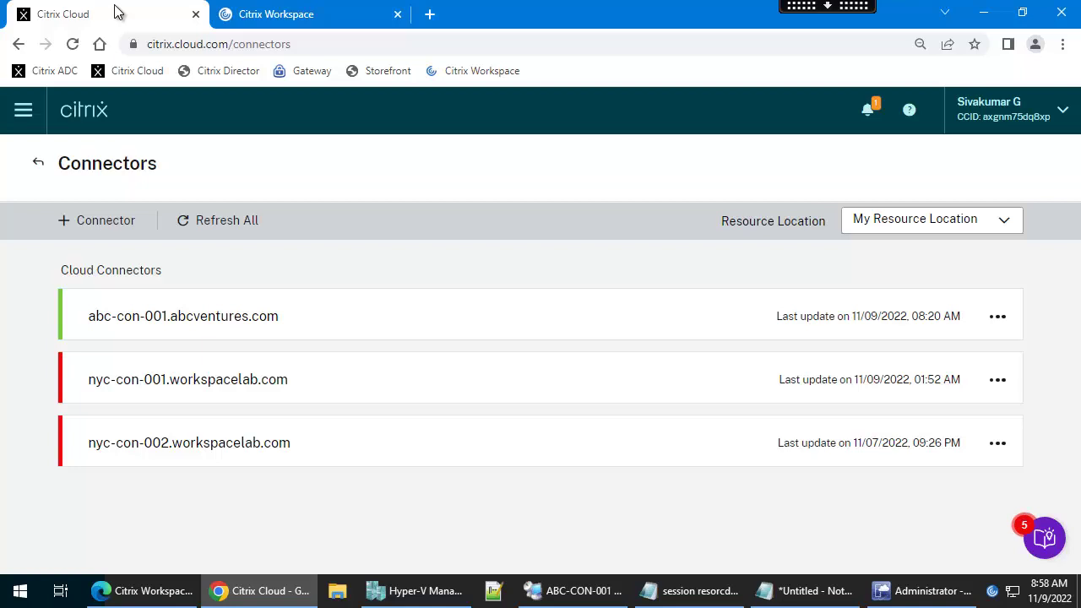
Reload the Connectors page to see nyc-con-001 green, then go back to the Workspace tab.
left_click(79, 47)
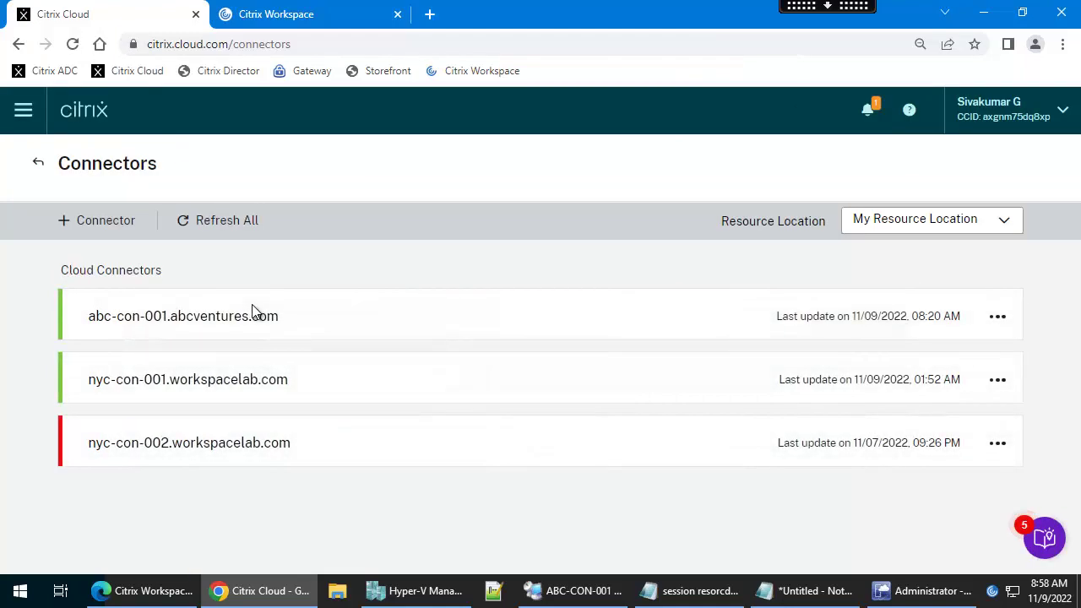
left_click(358, 13)
Attempt a Workspace sign-in with the workspacelab user's name and password.
left_click(527, 397)
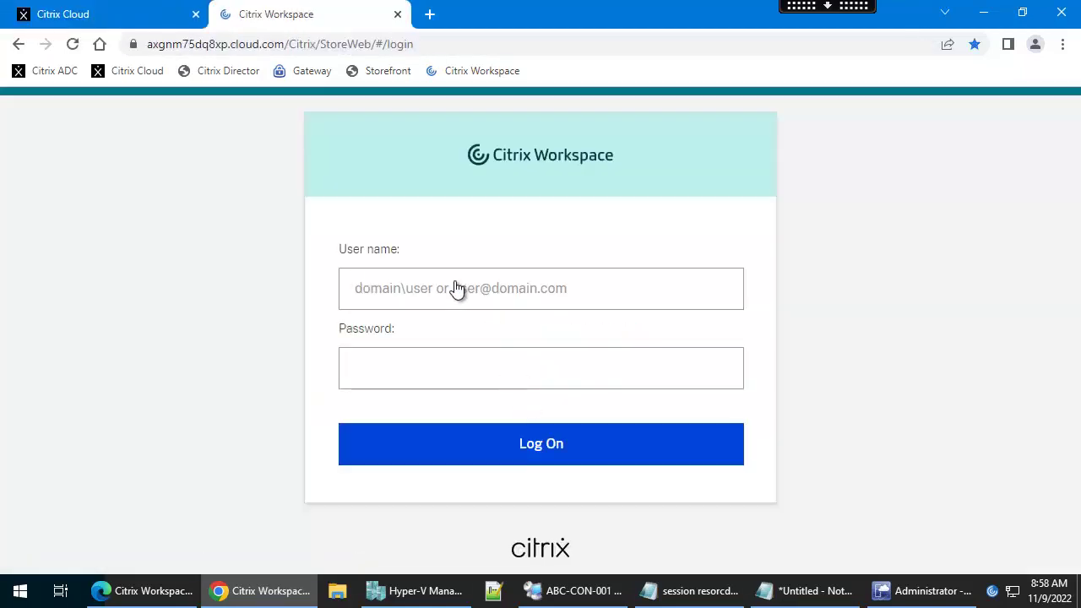
left_click(454, 283)
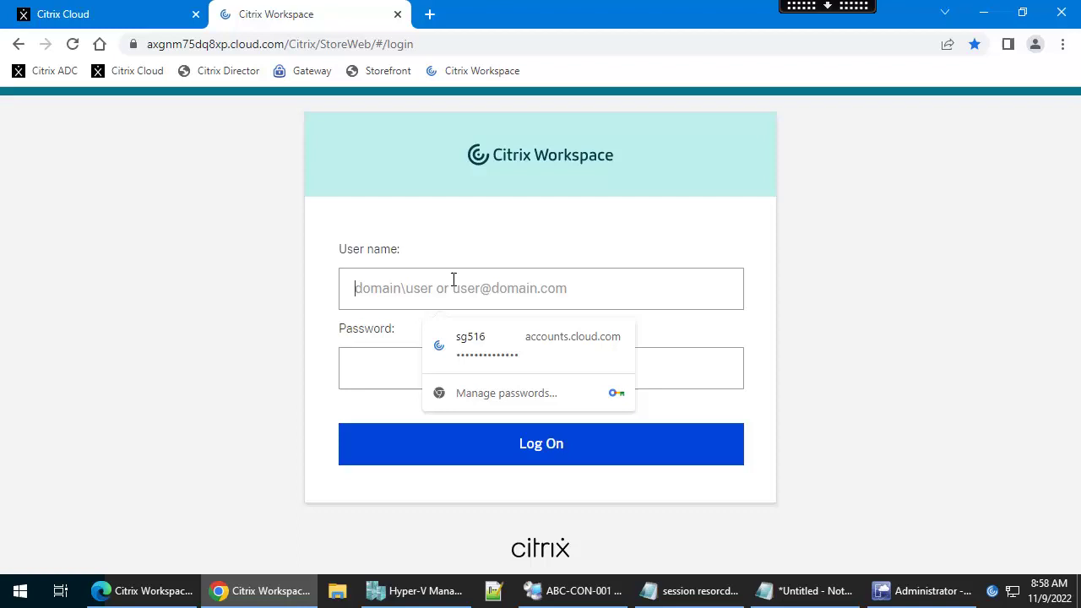
type("workspa")
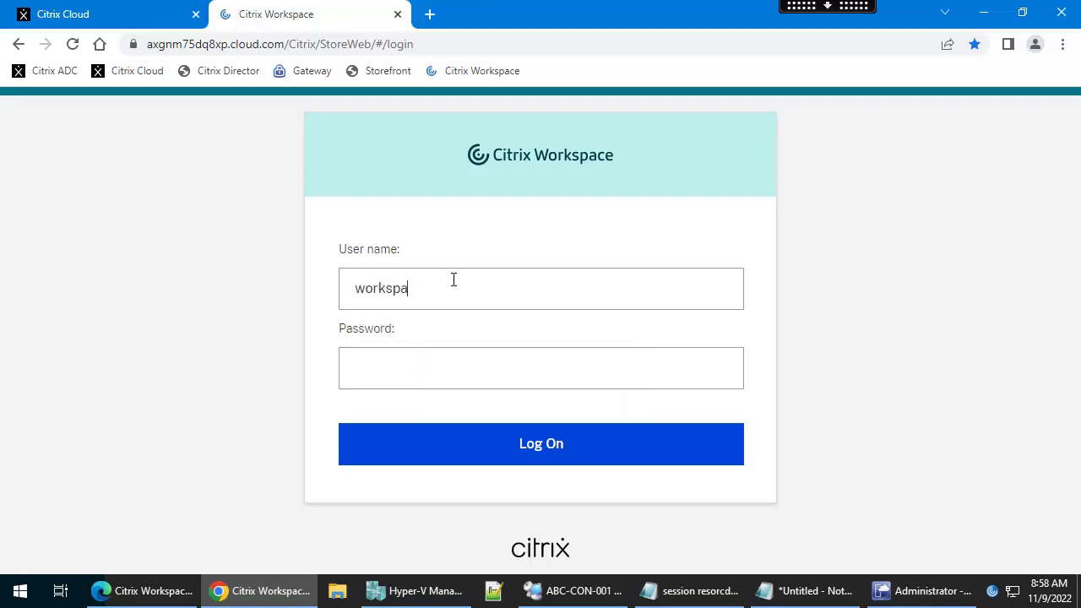
type("celab\\")
type("hr1")
key("Tab")
type("******")
type("**")
key("Return")
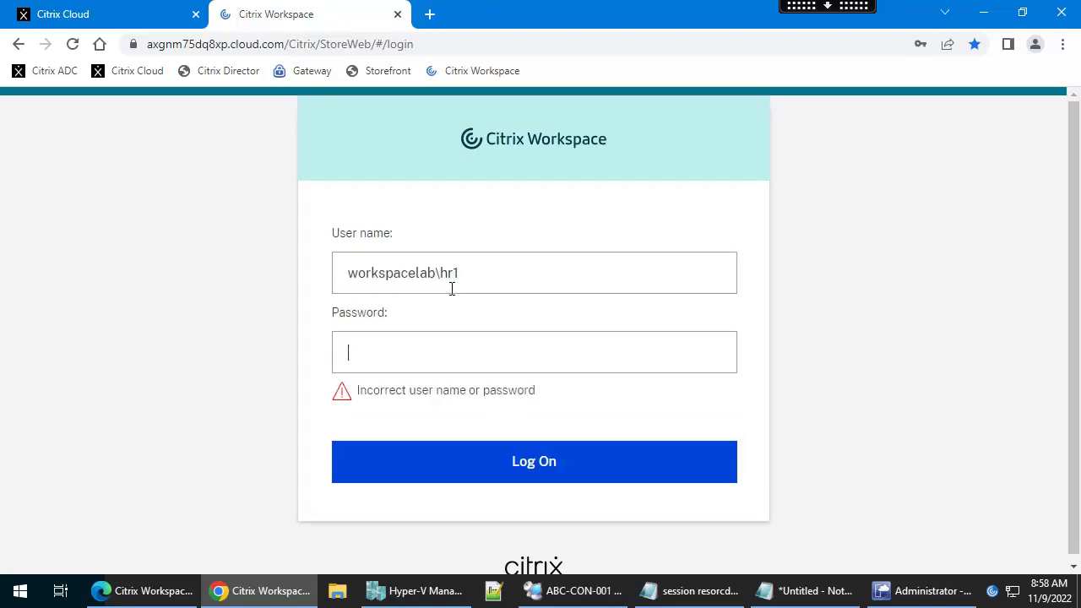
Re-enter the password, resubmit, then return to the Citrix Cloud Connectors page.
left_click(420, 354)
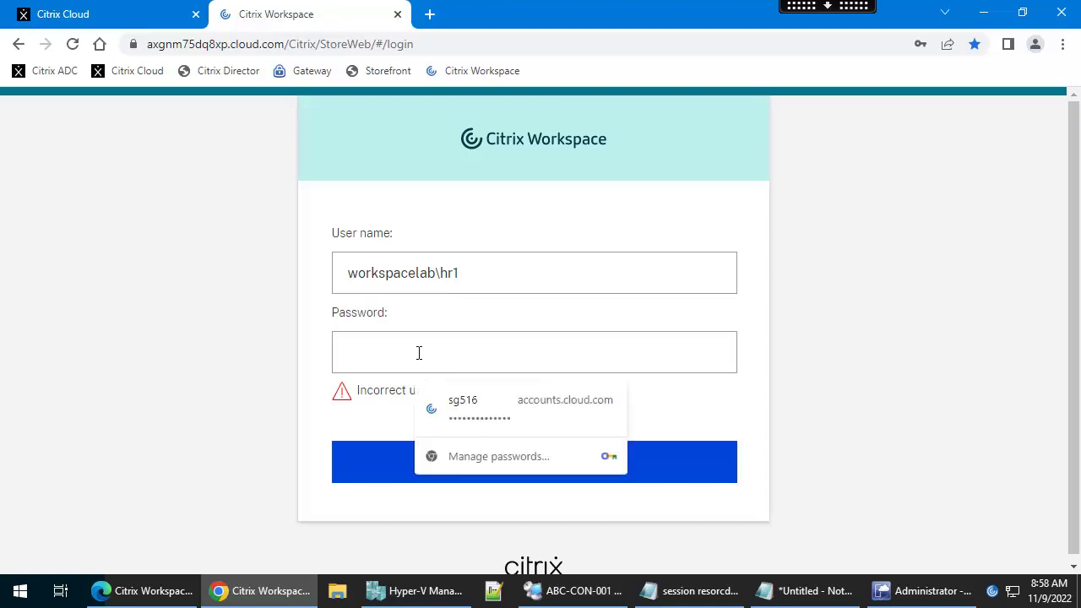
type("****")
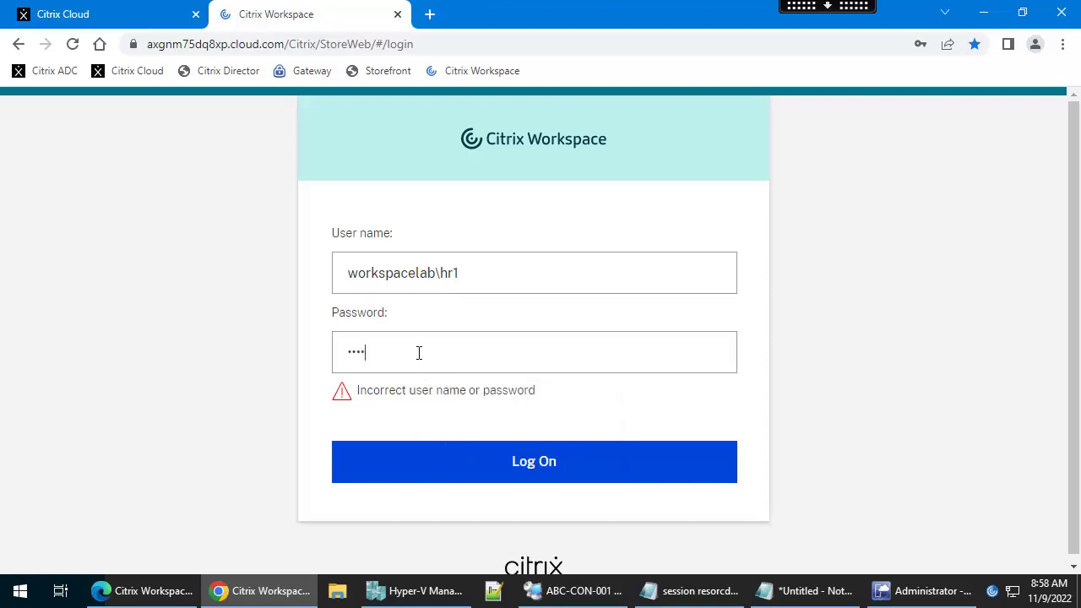
type("*****")
key("Return")
left_click(128, 12)
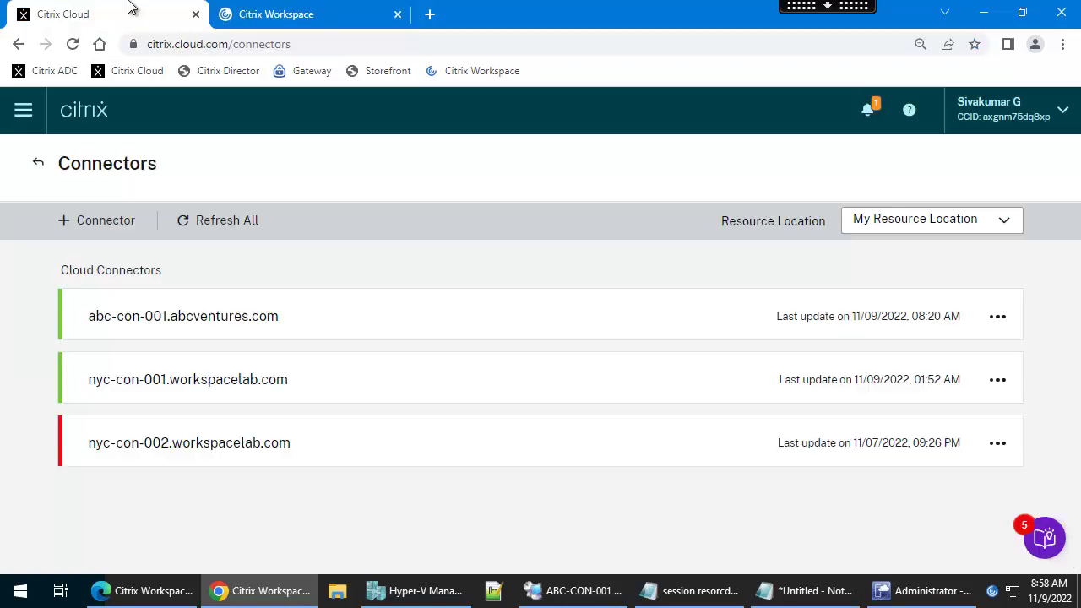
Refresh the Connectors page and run a health check on nyc-con-001.
left_click(72, 46)
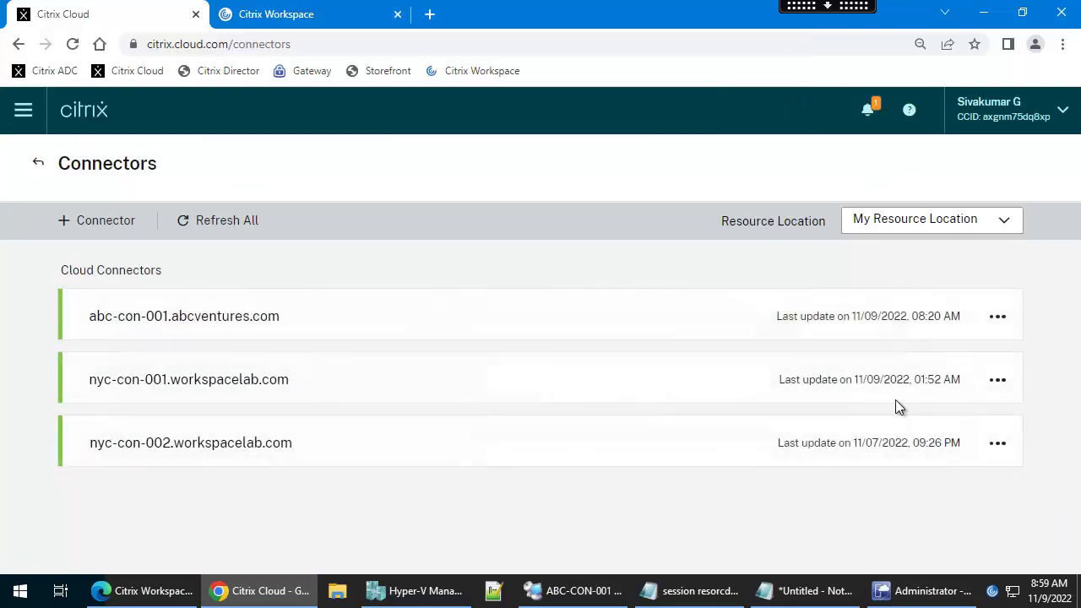
left_click(998, 385)
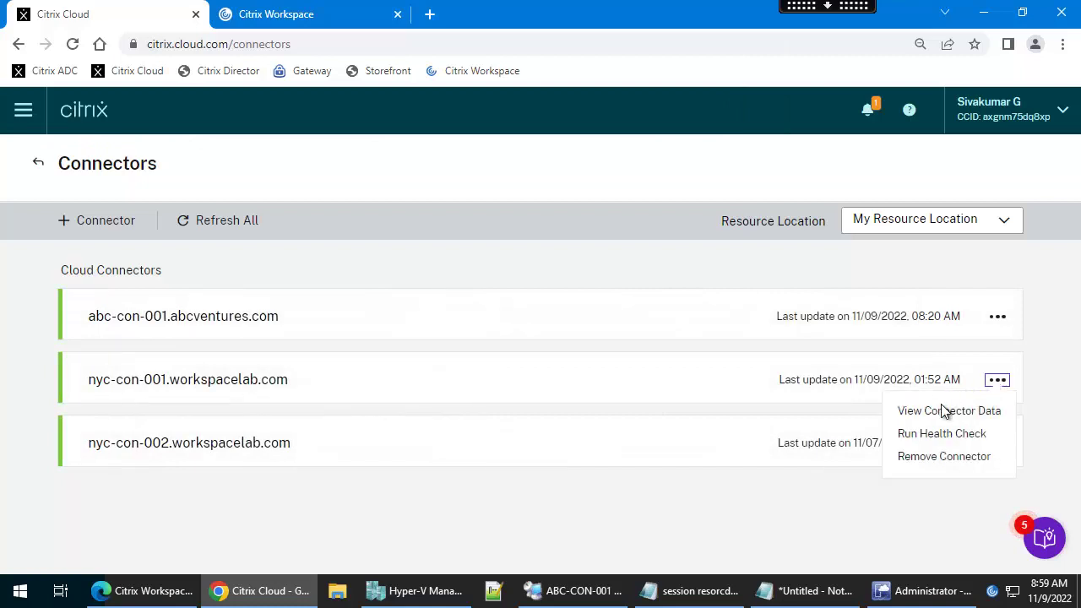
left_click(936, 435)
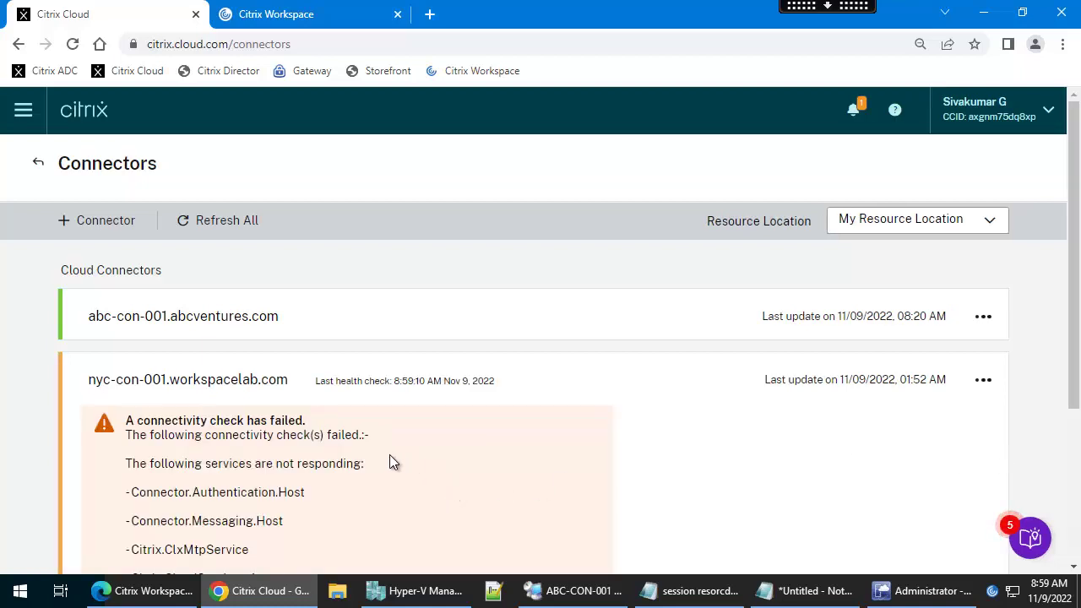
scroll(282, 414, "down", 2)
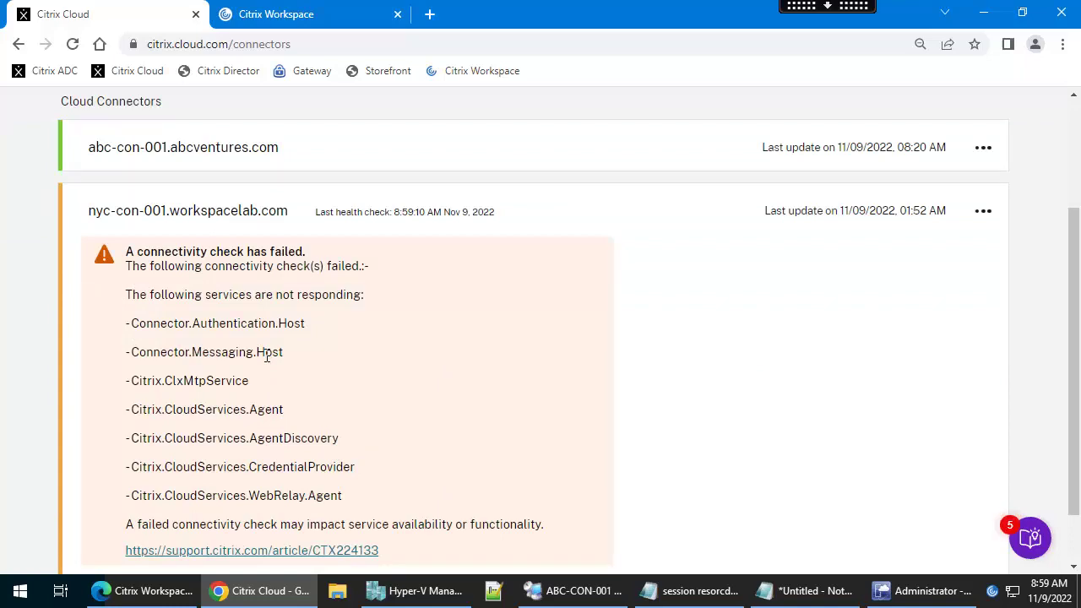
scroll(267, 355, "down", 1)
scroll(267, 359, "up", 2)
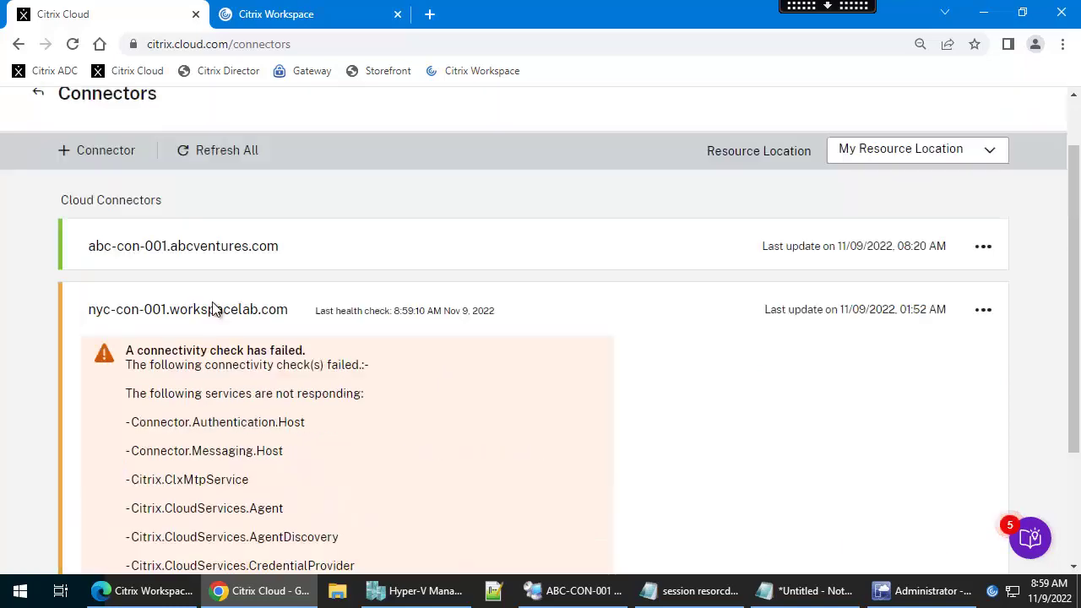
scroll(267, 359, "up", 1)
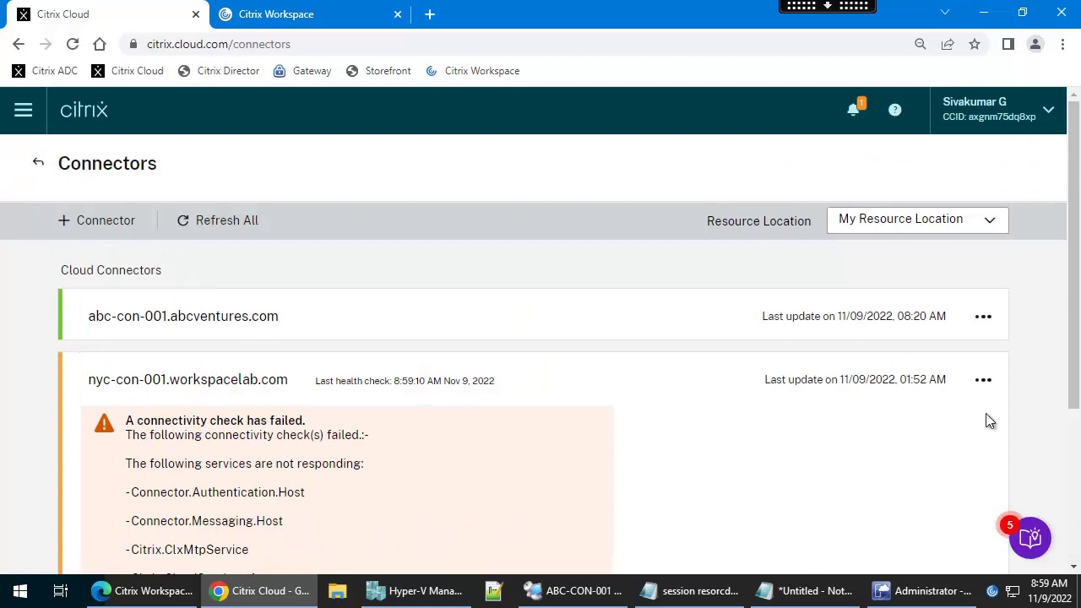
Rerun the nyc-con-001 health check and review the failed connectivity results.
left_click(985, 382)
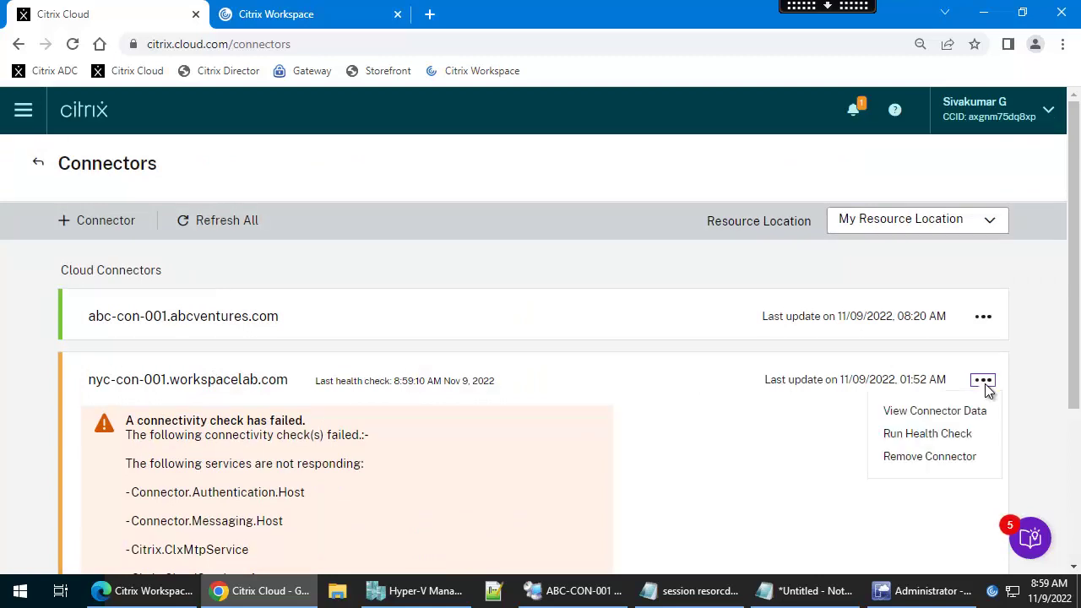
left_click(962, 435)
scroll(1054, 456, "down", 1)
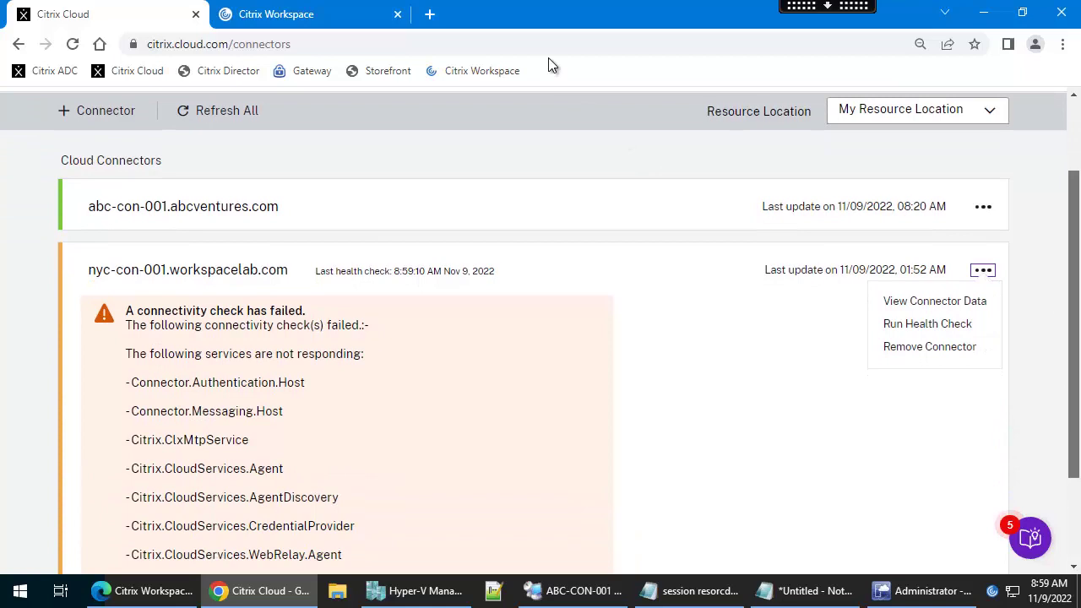
Return to the Workspace sign-in page and log on again as the workspacelab HR user, re-entering the password.
left_click(396, 25)
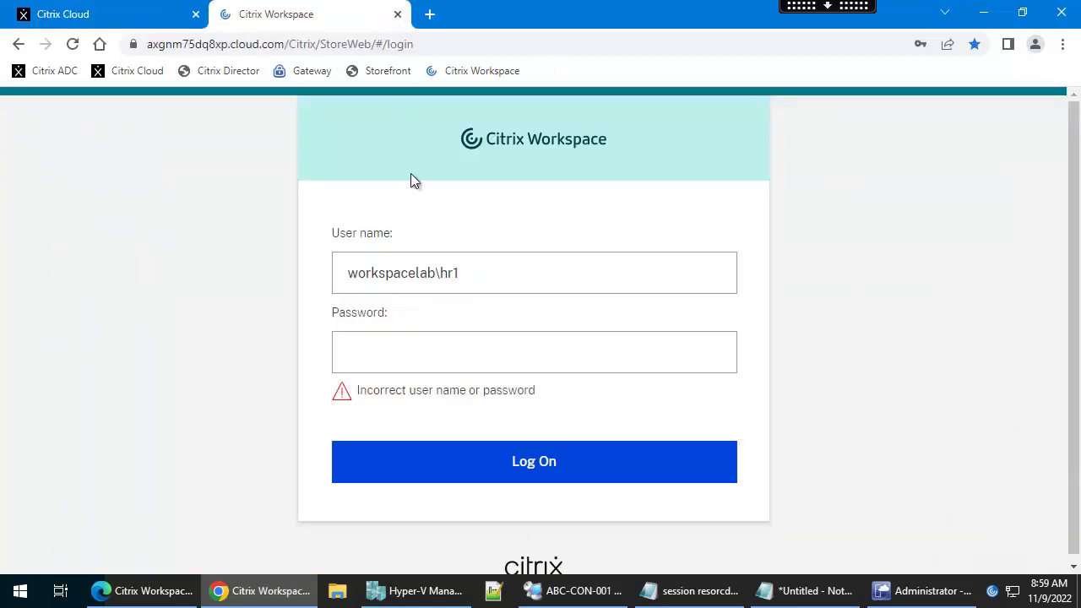
left_click(510, 276)
left_click(444, 356)
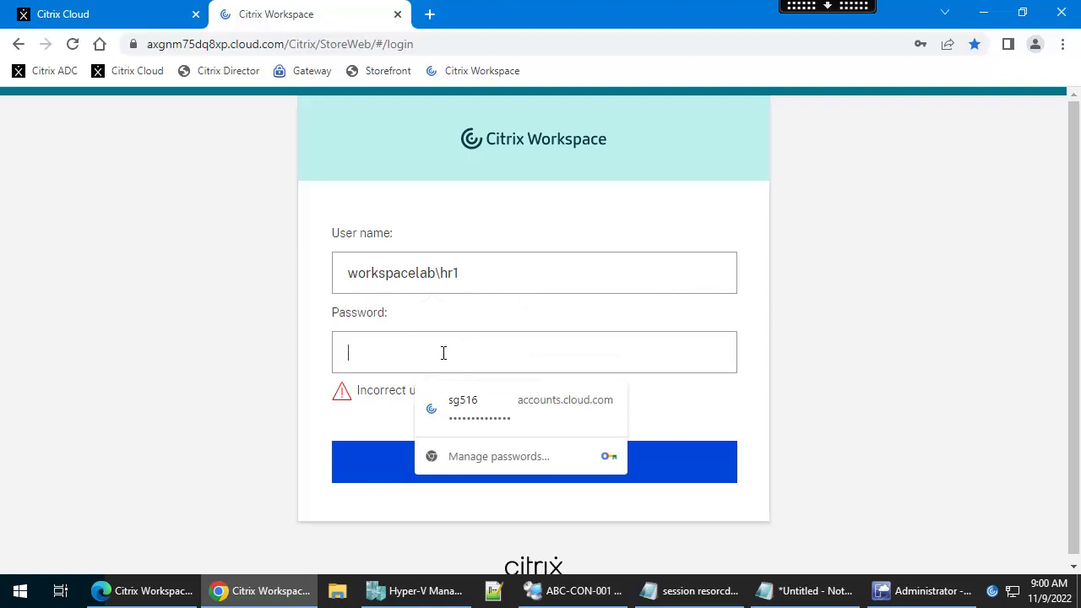
type("•")
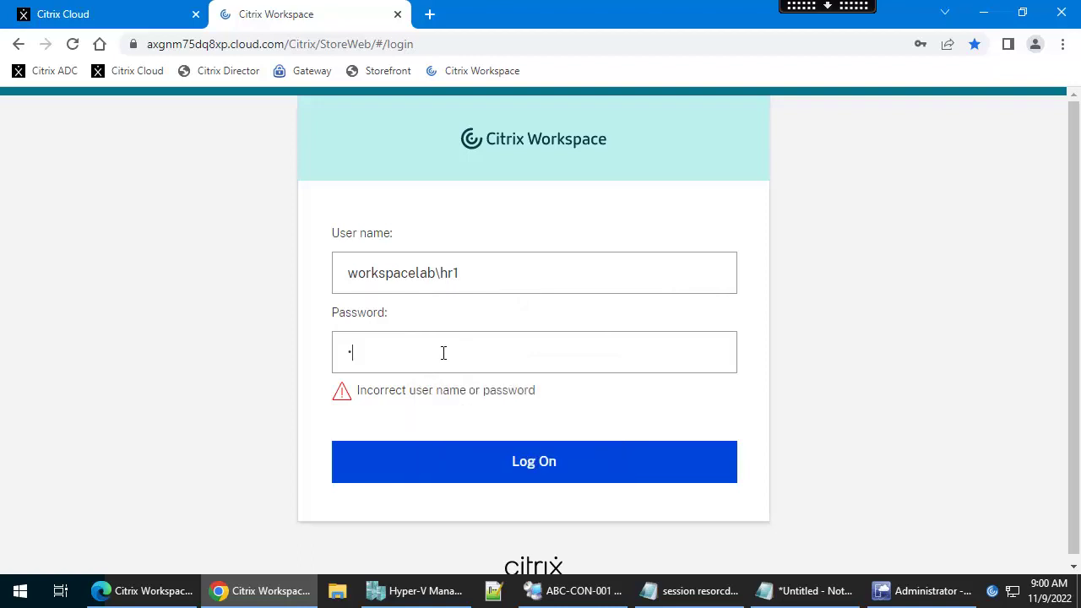
type("•••••")
type("•••")
key("Return")
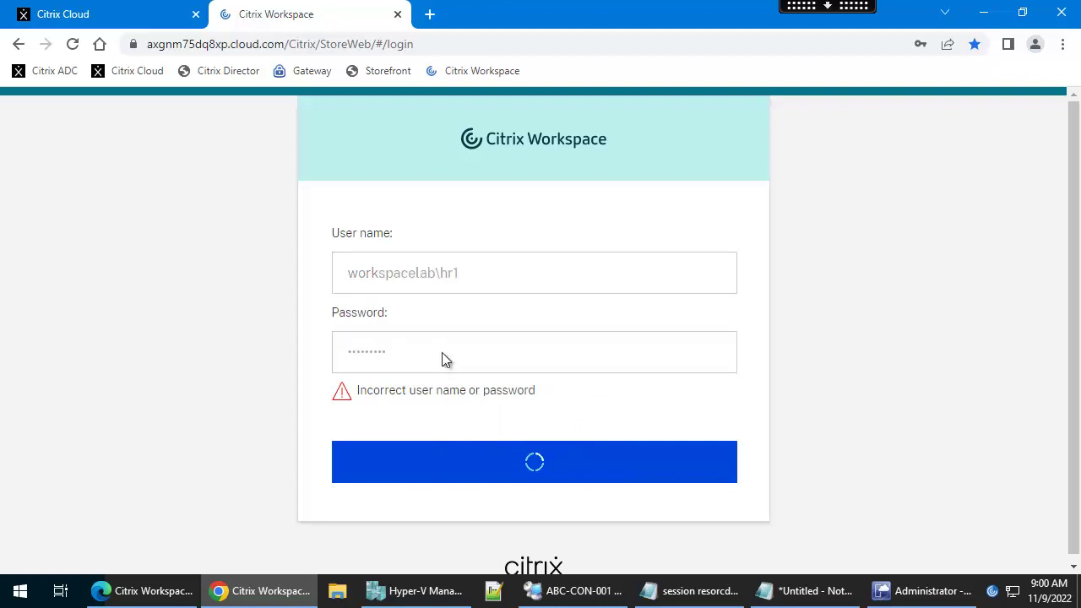